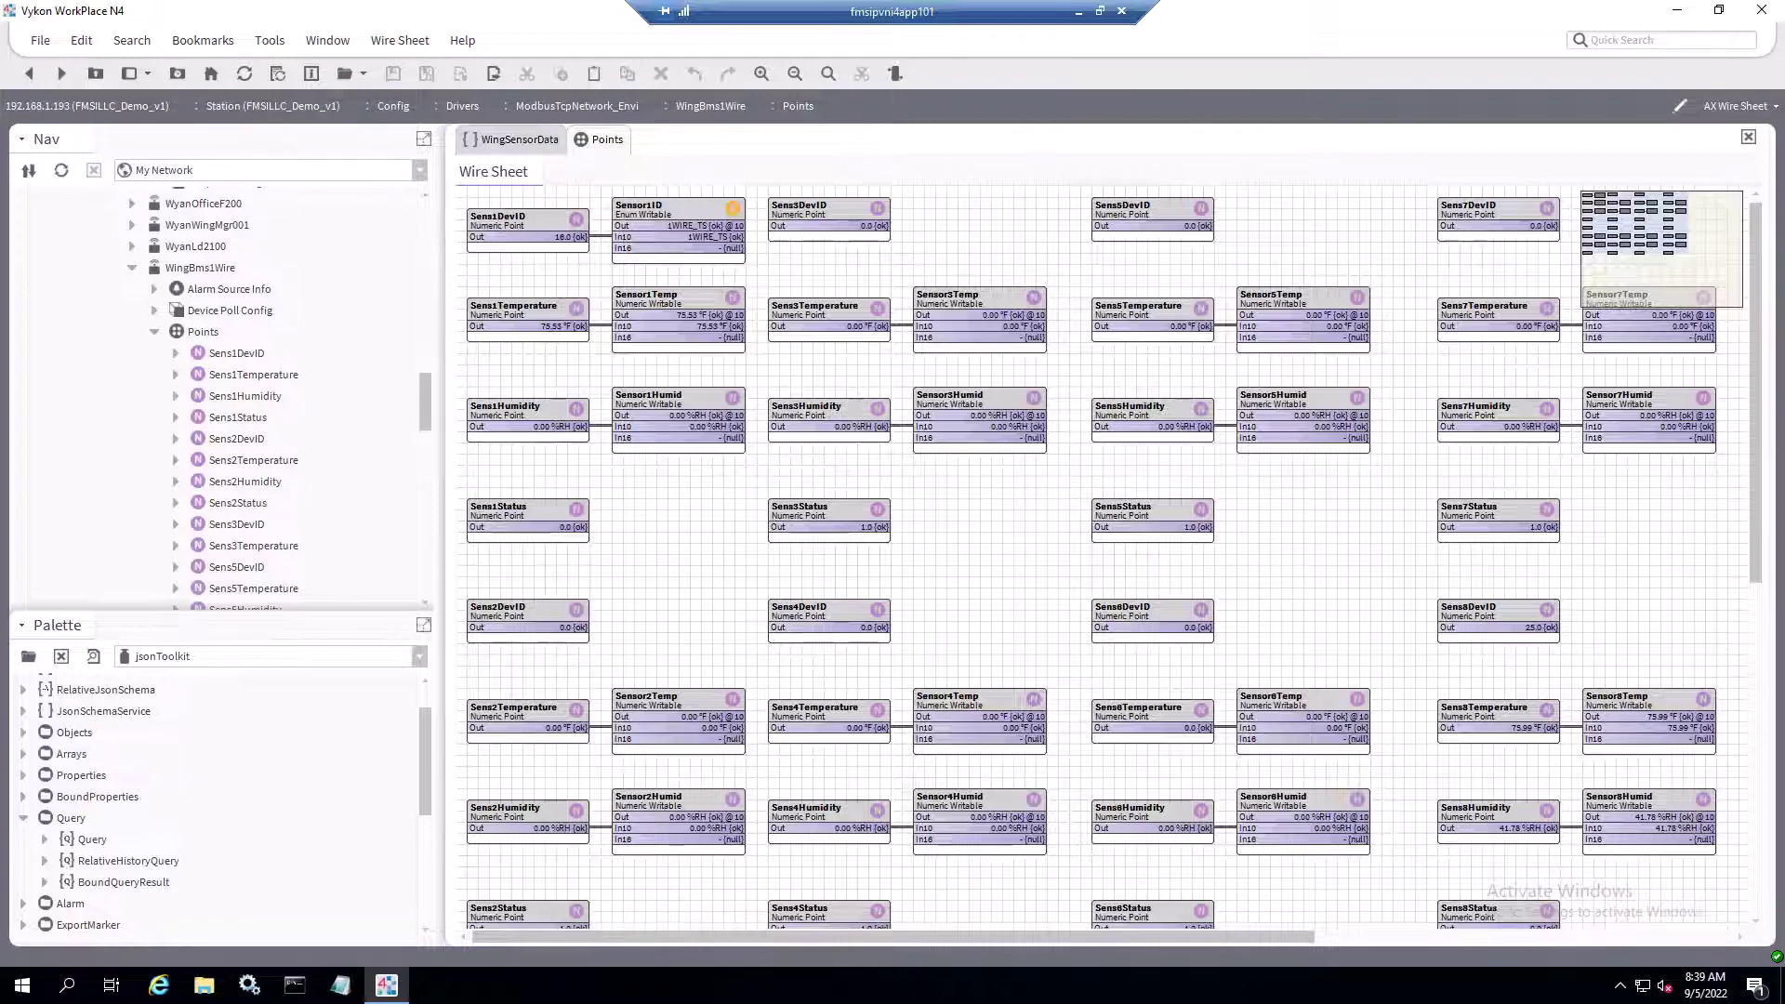
# - Select the Sens1Status and Sens2DevID points, then the device's Points folder
pyautogui.click(505, 513)
pyautogui.click(504, 610)
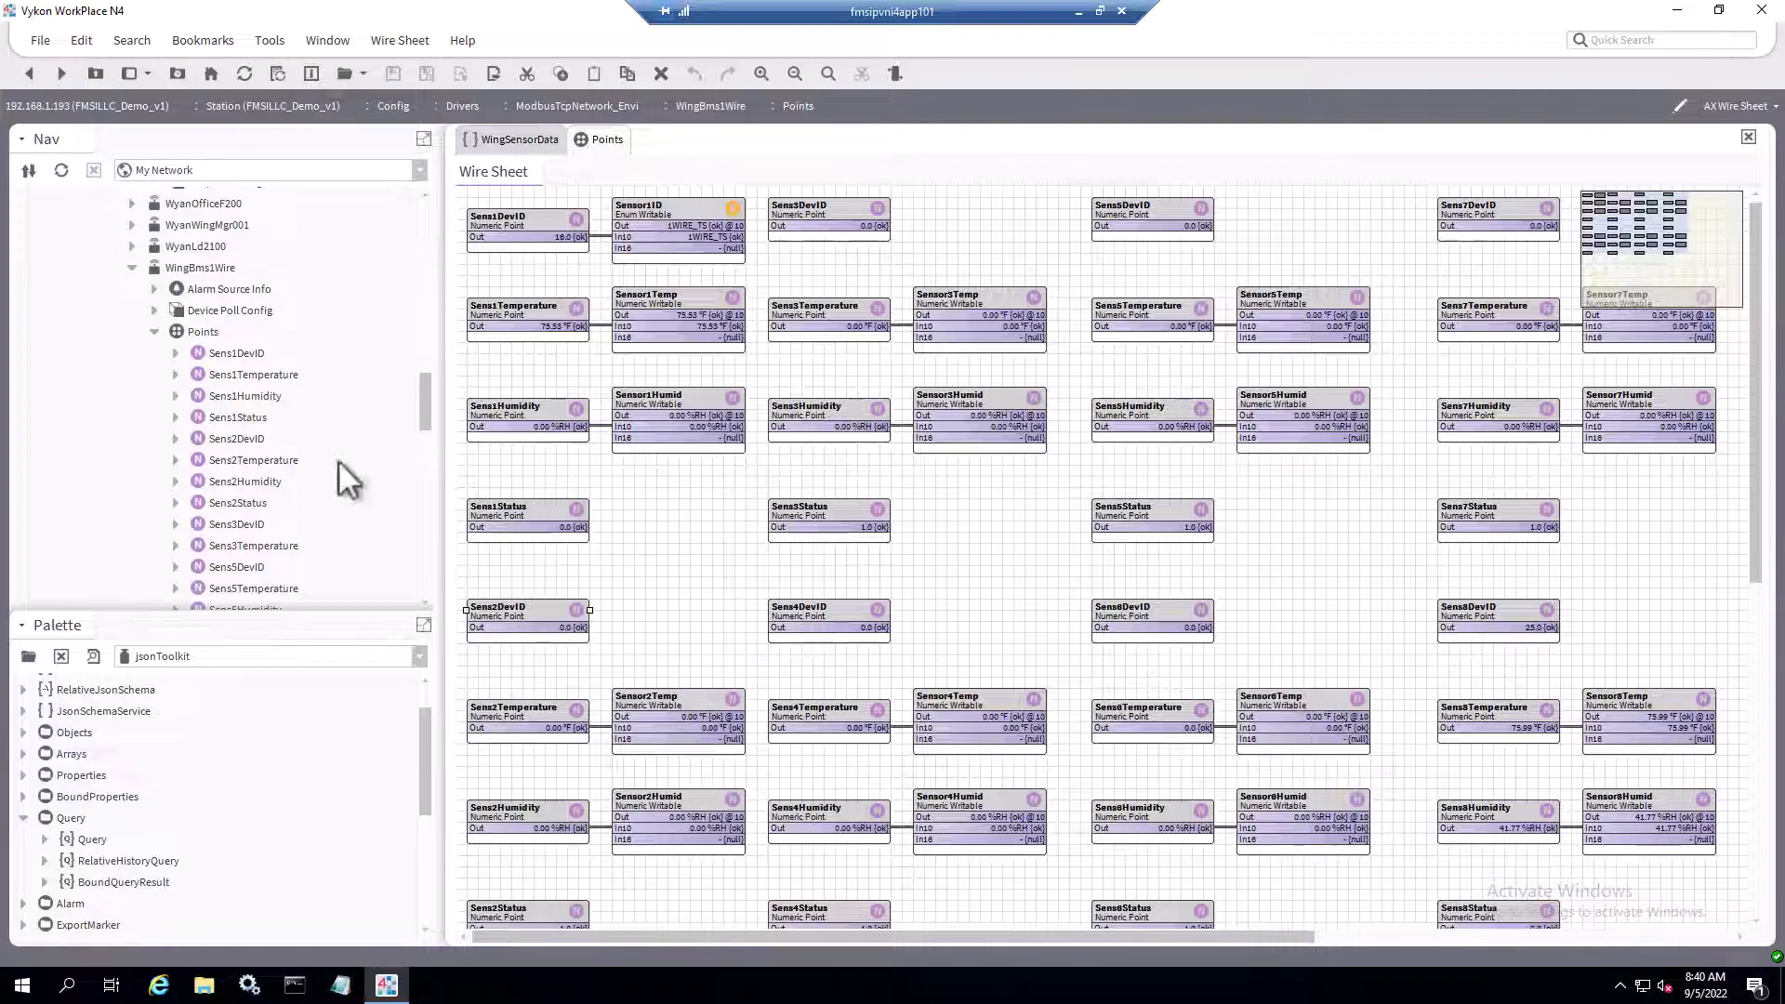
pyautogui.click(192, 328)
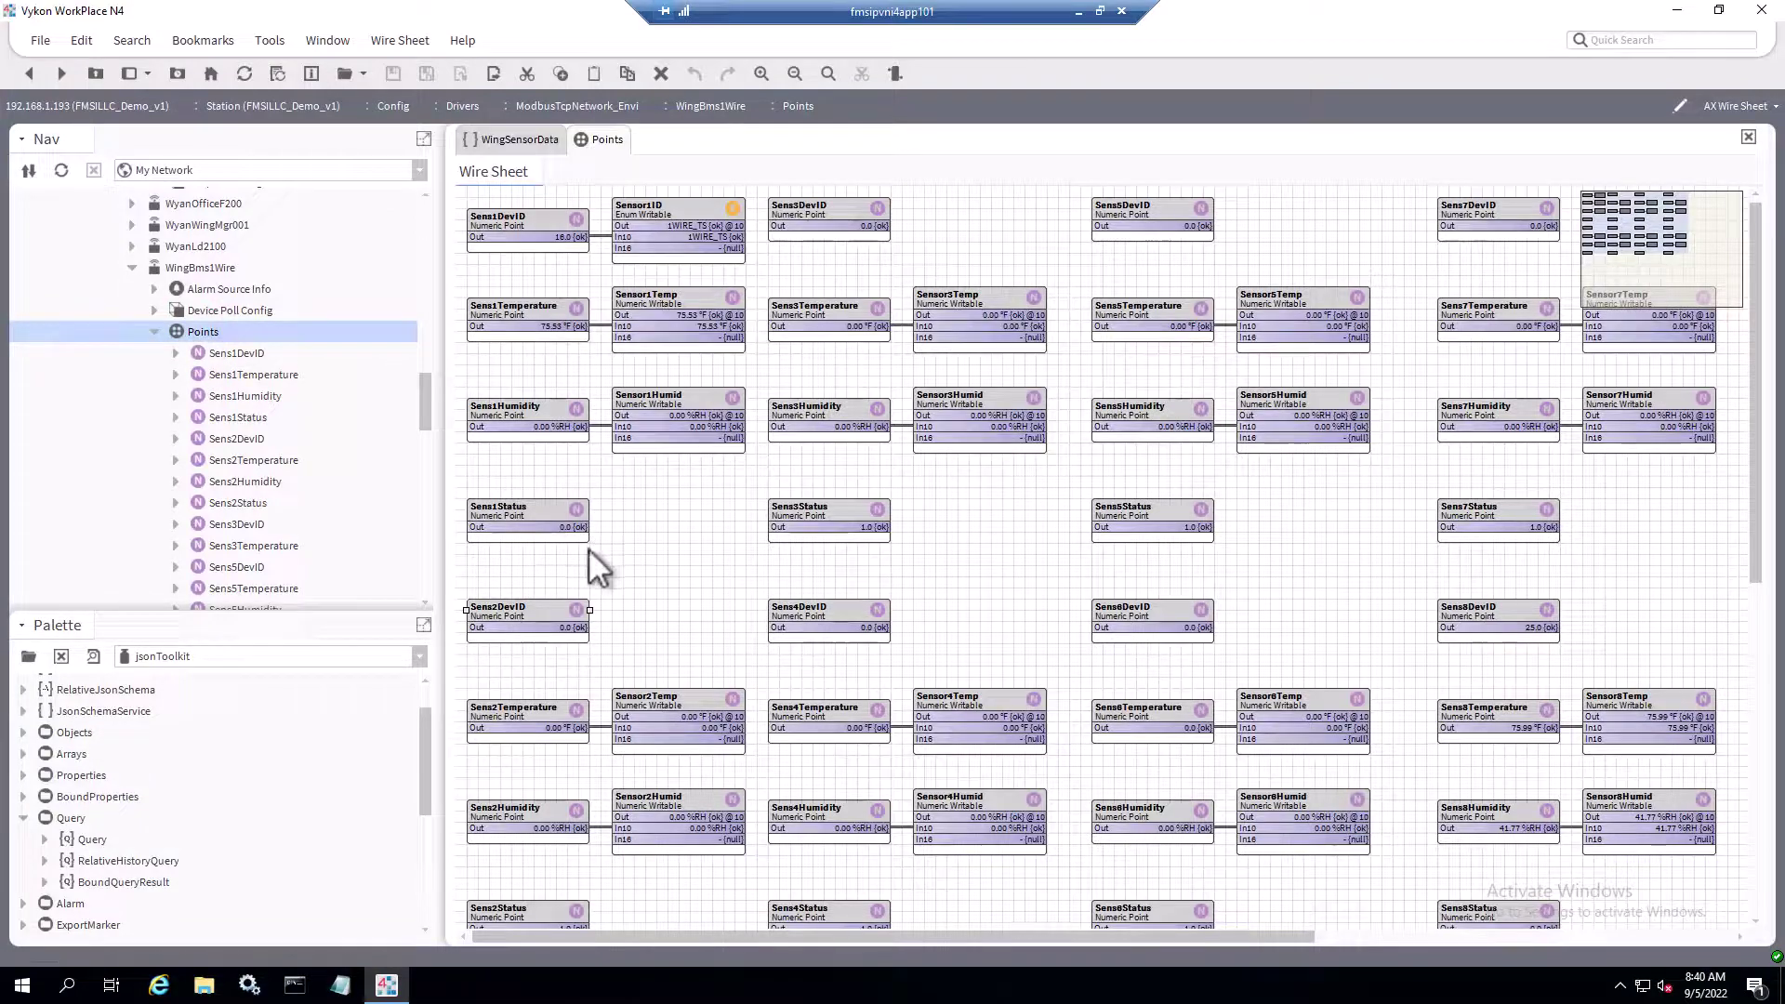
# - Add a new EnumWritable point named Sensor1Status to the Points wire sheet
pyautogui.rightClick(637, 508)
pyautogui.moveTo(637, 507)
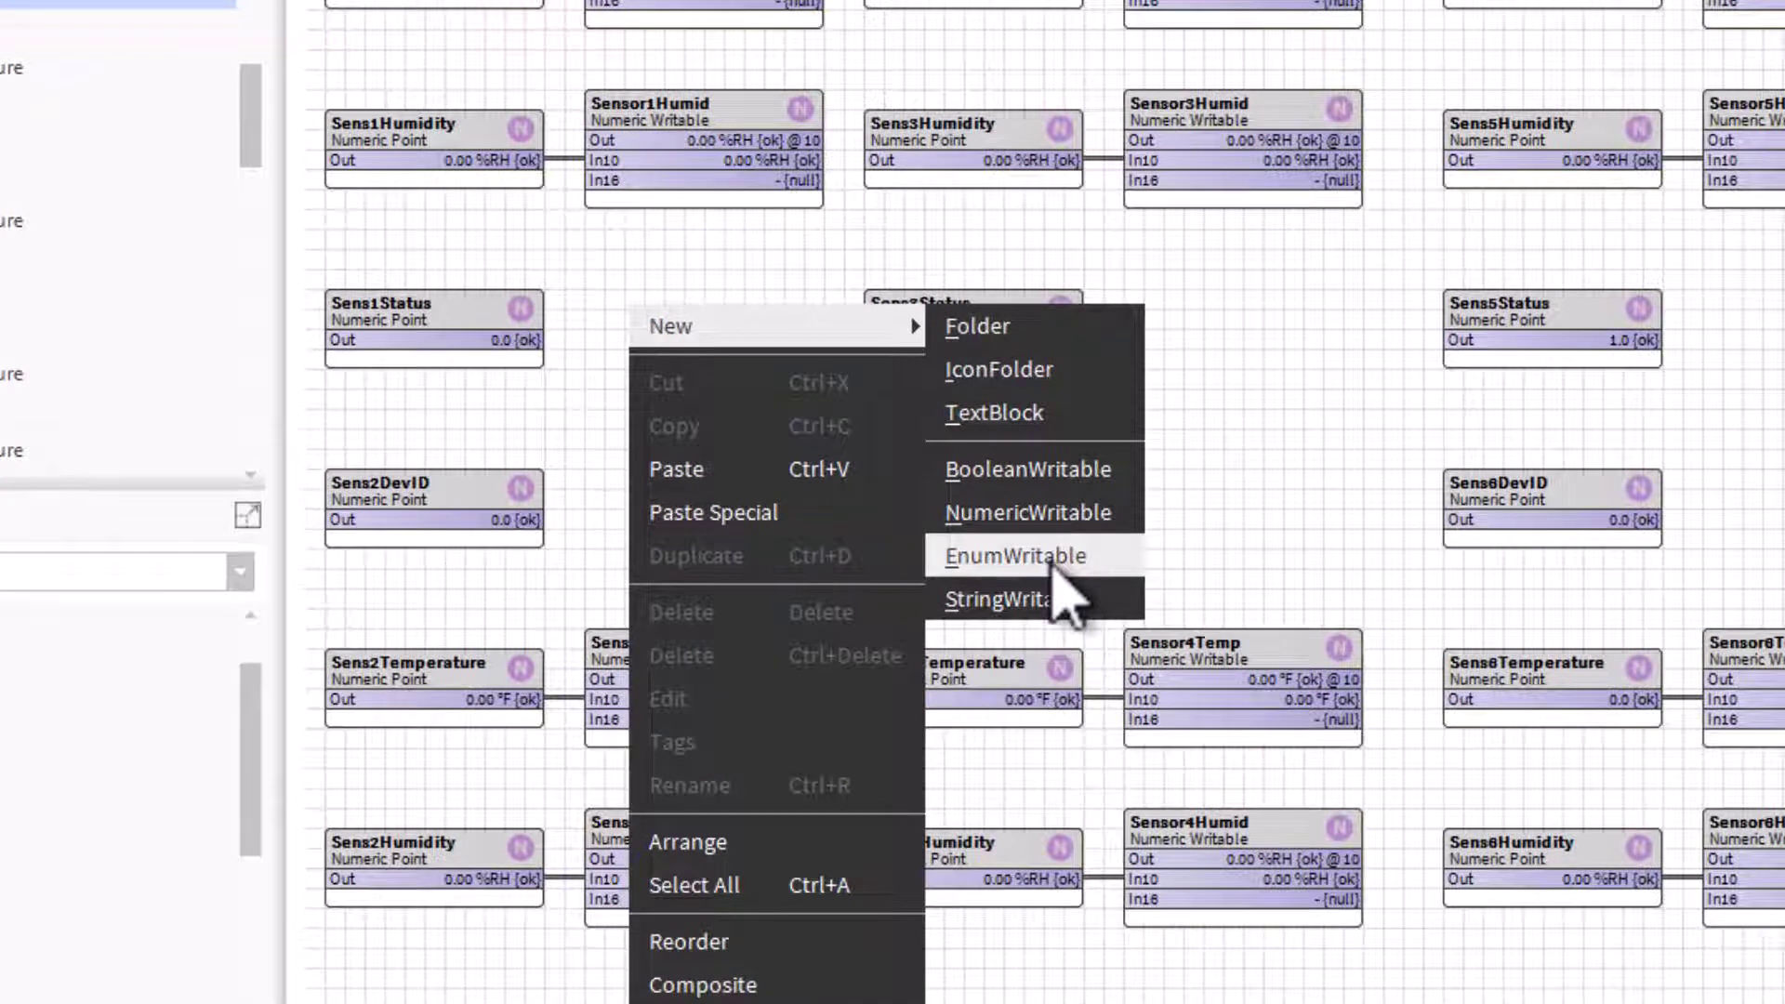
pyautogui.click(1051, 558)
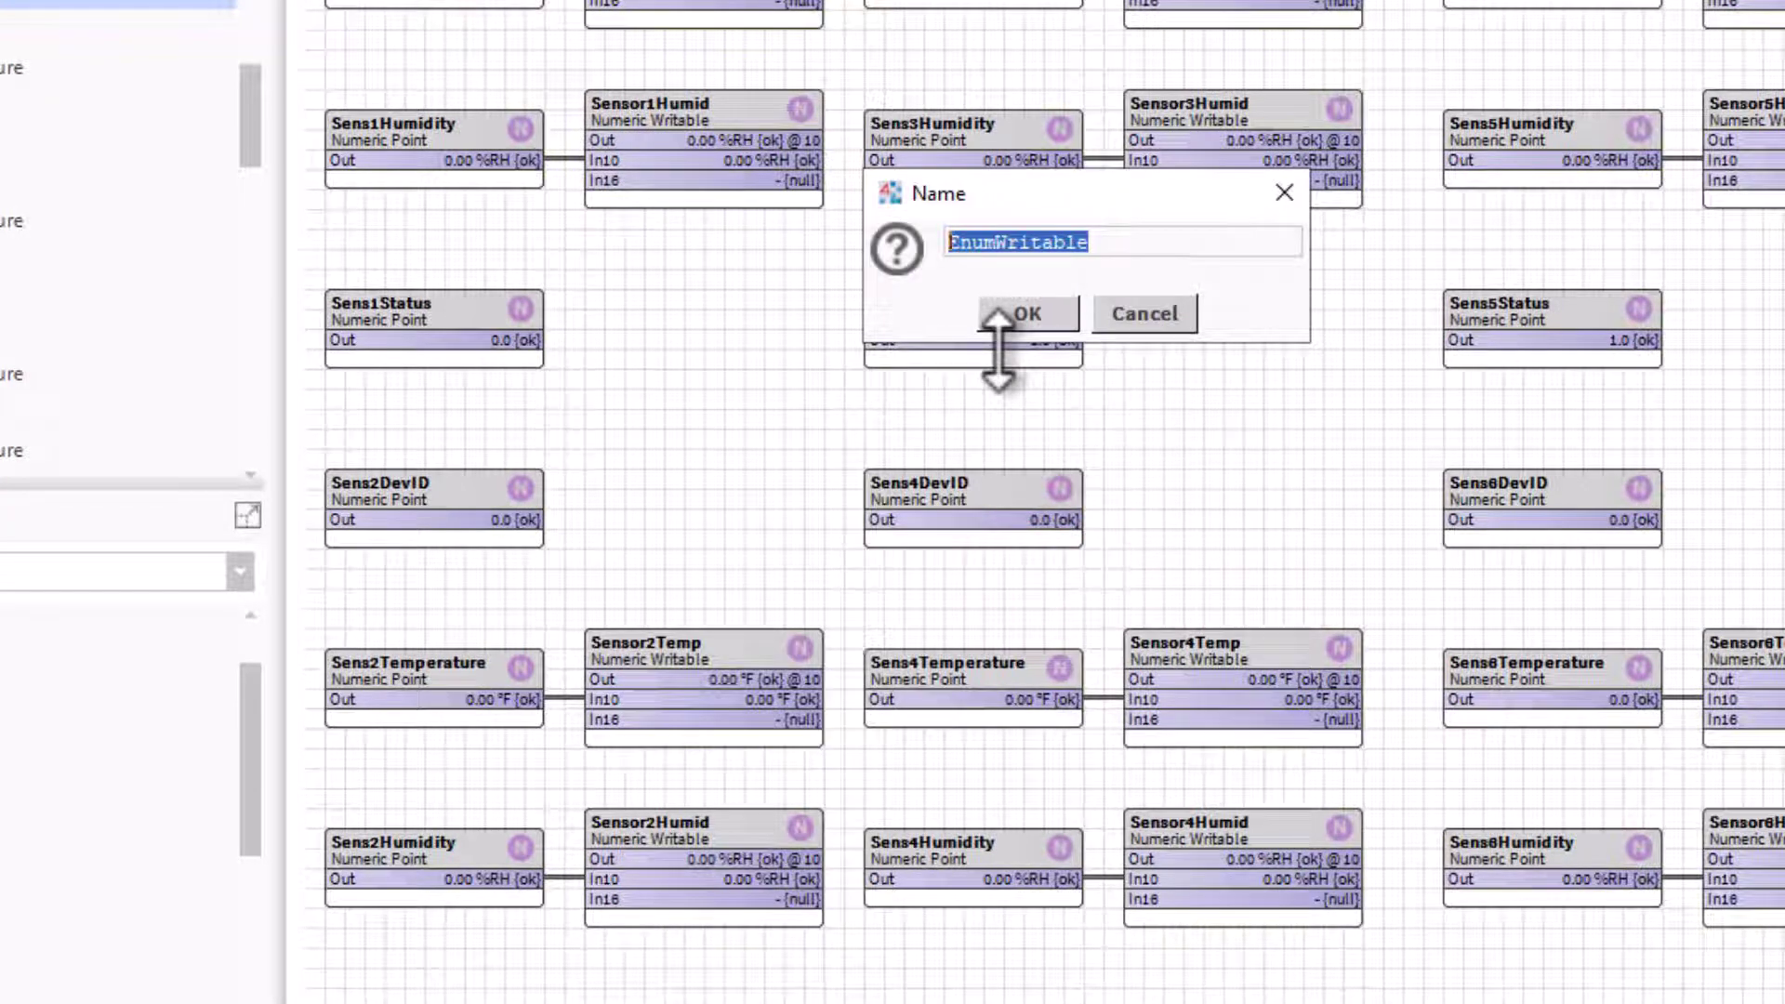
pyautogui.write('Sensor1')
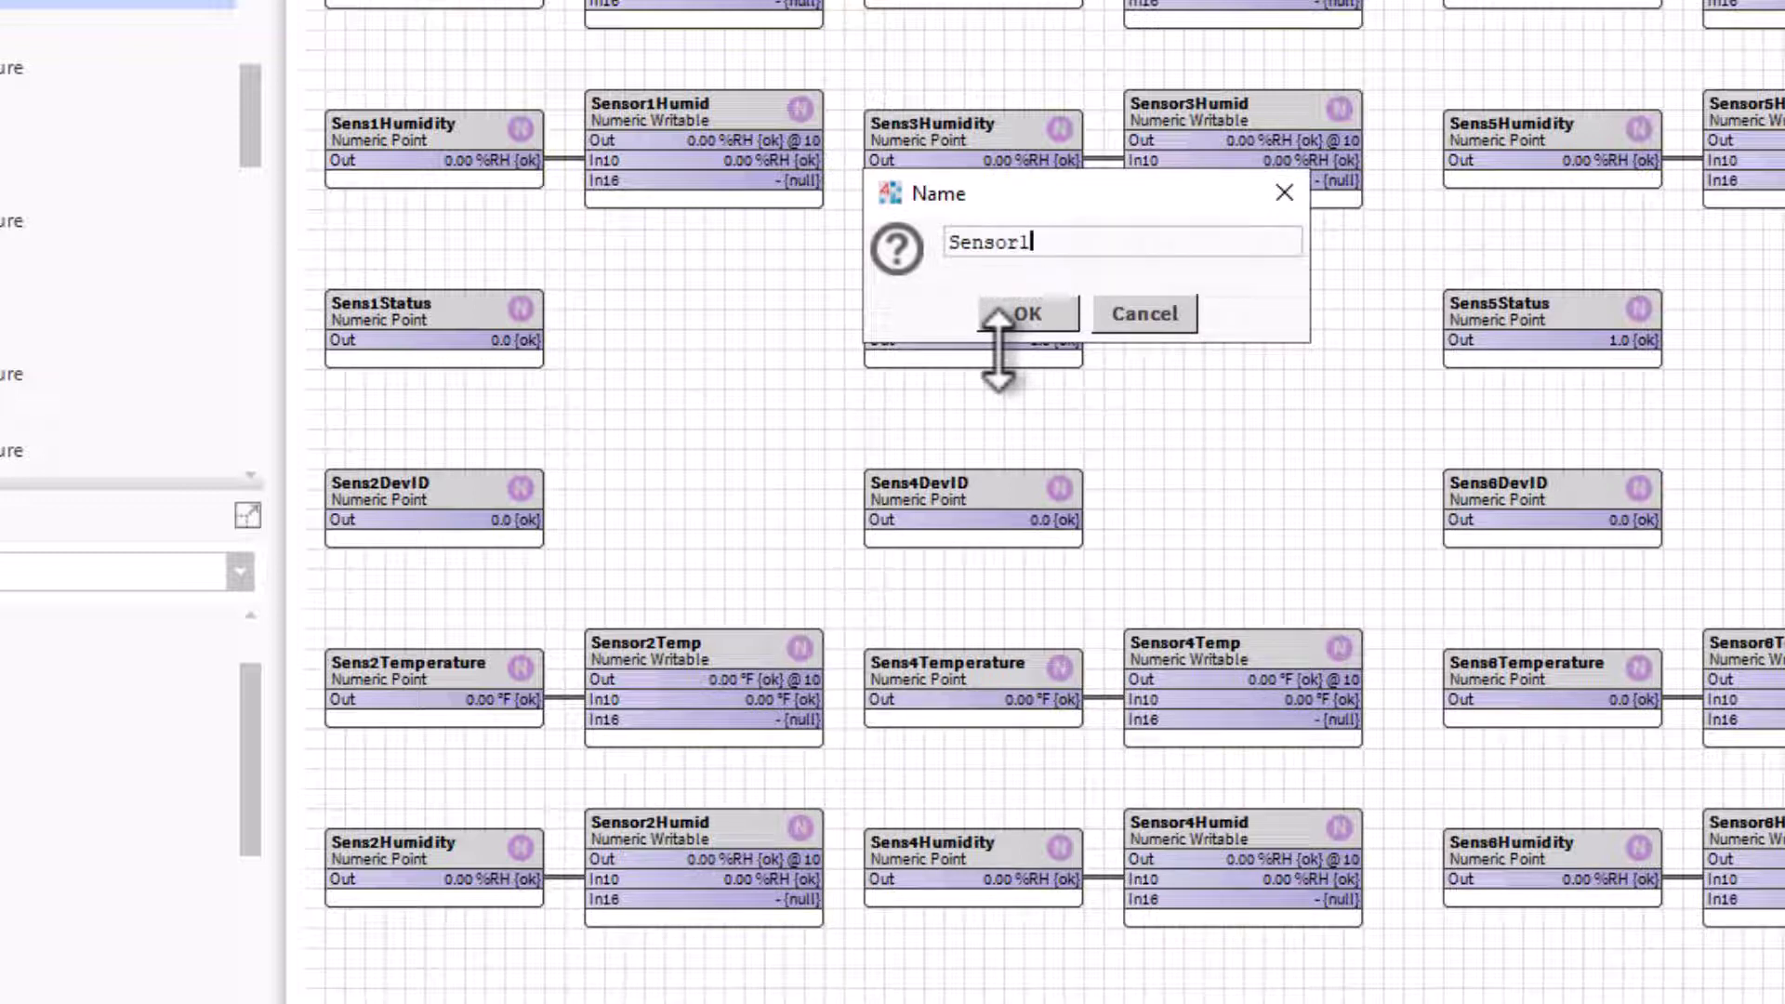
pyautogui.write('Status')
pyautogui.click(1056, 310)
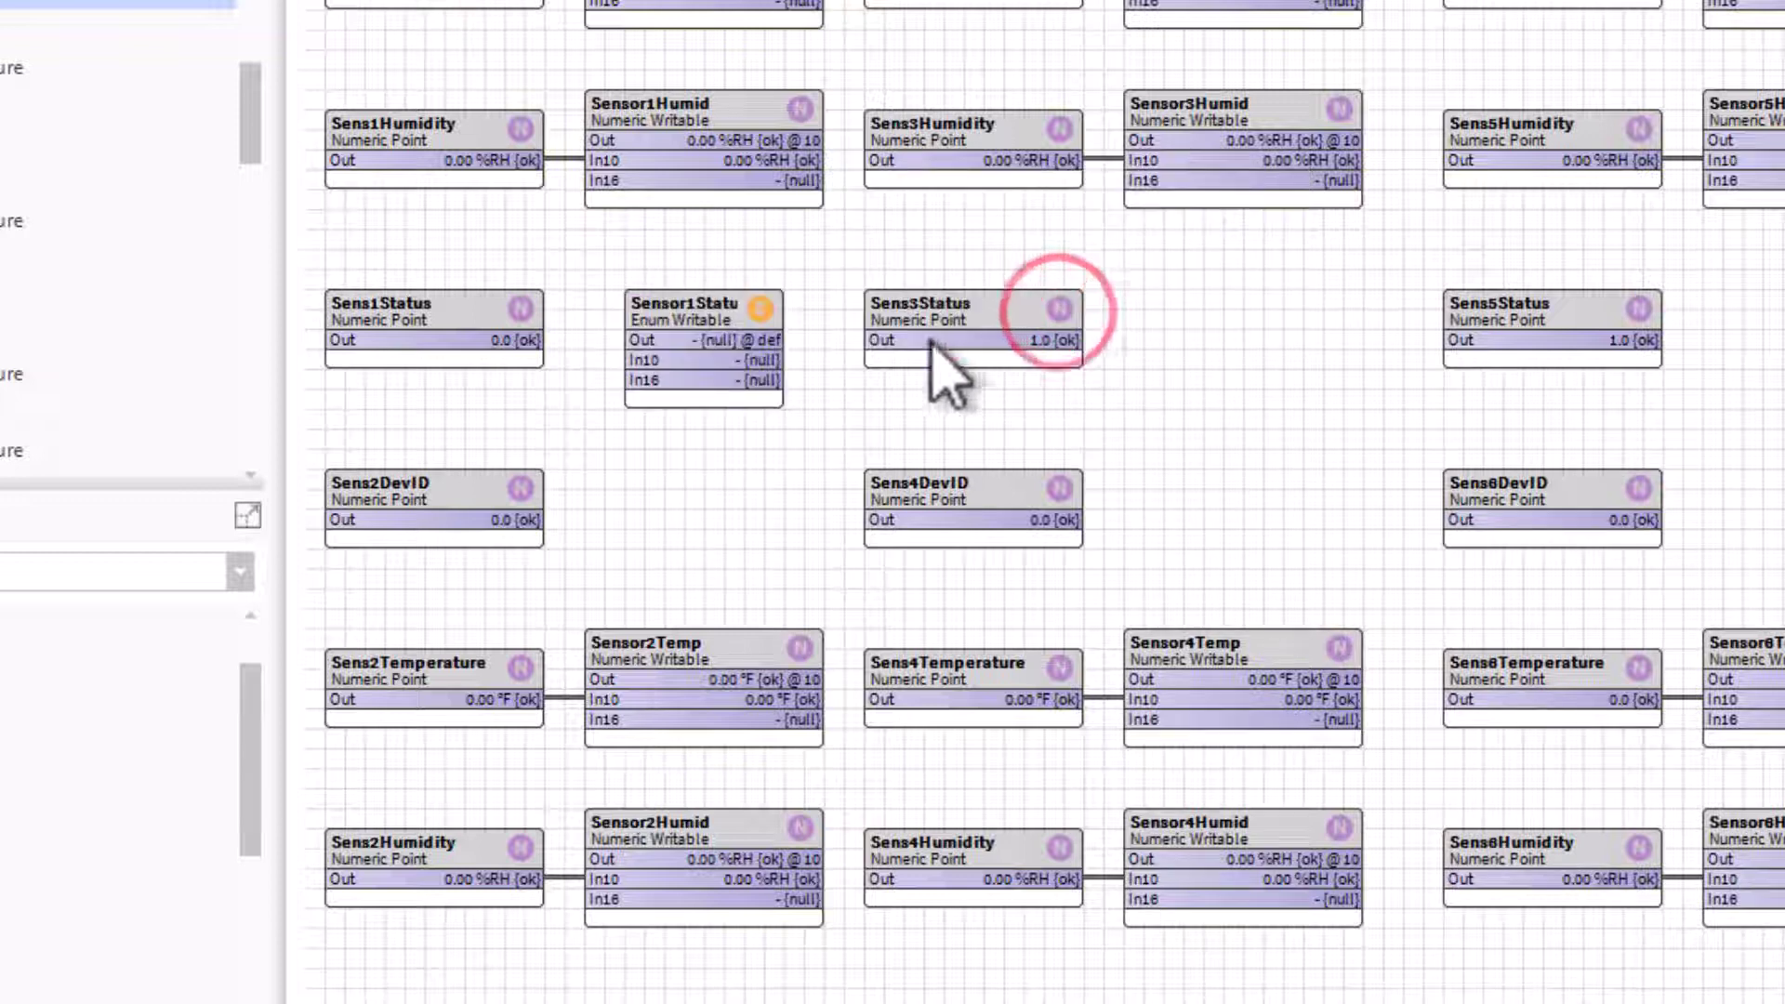
# - Move Sensor1Status next to Sens1Status, widen it, and wire Sens1Status Out into its In10
pyautogui.moveTo(693, 310); pyautogui.dragTo(628, 284)
pyautogui.click(649, 283)
pyautogui.moveTo(745, 289); pyautogui.dragTo(825, 288)
pyautogui.moveTo(511, 339); pyautogui.dragTo(596, 340)
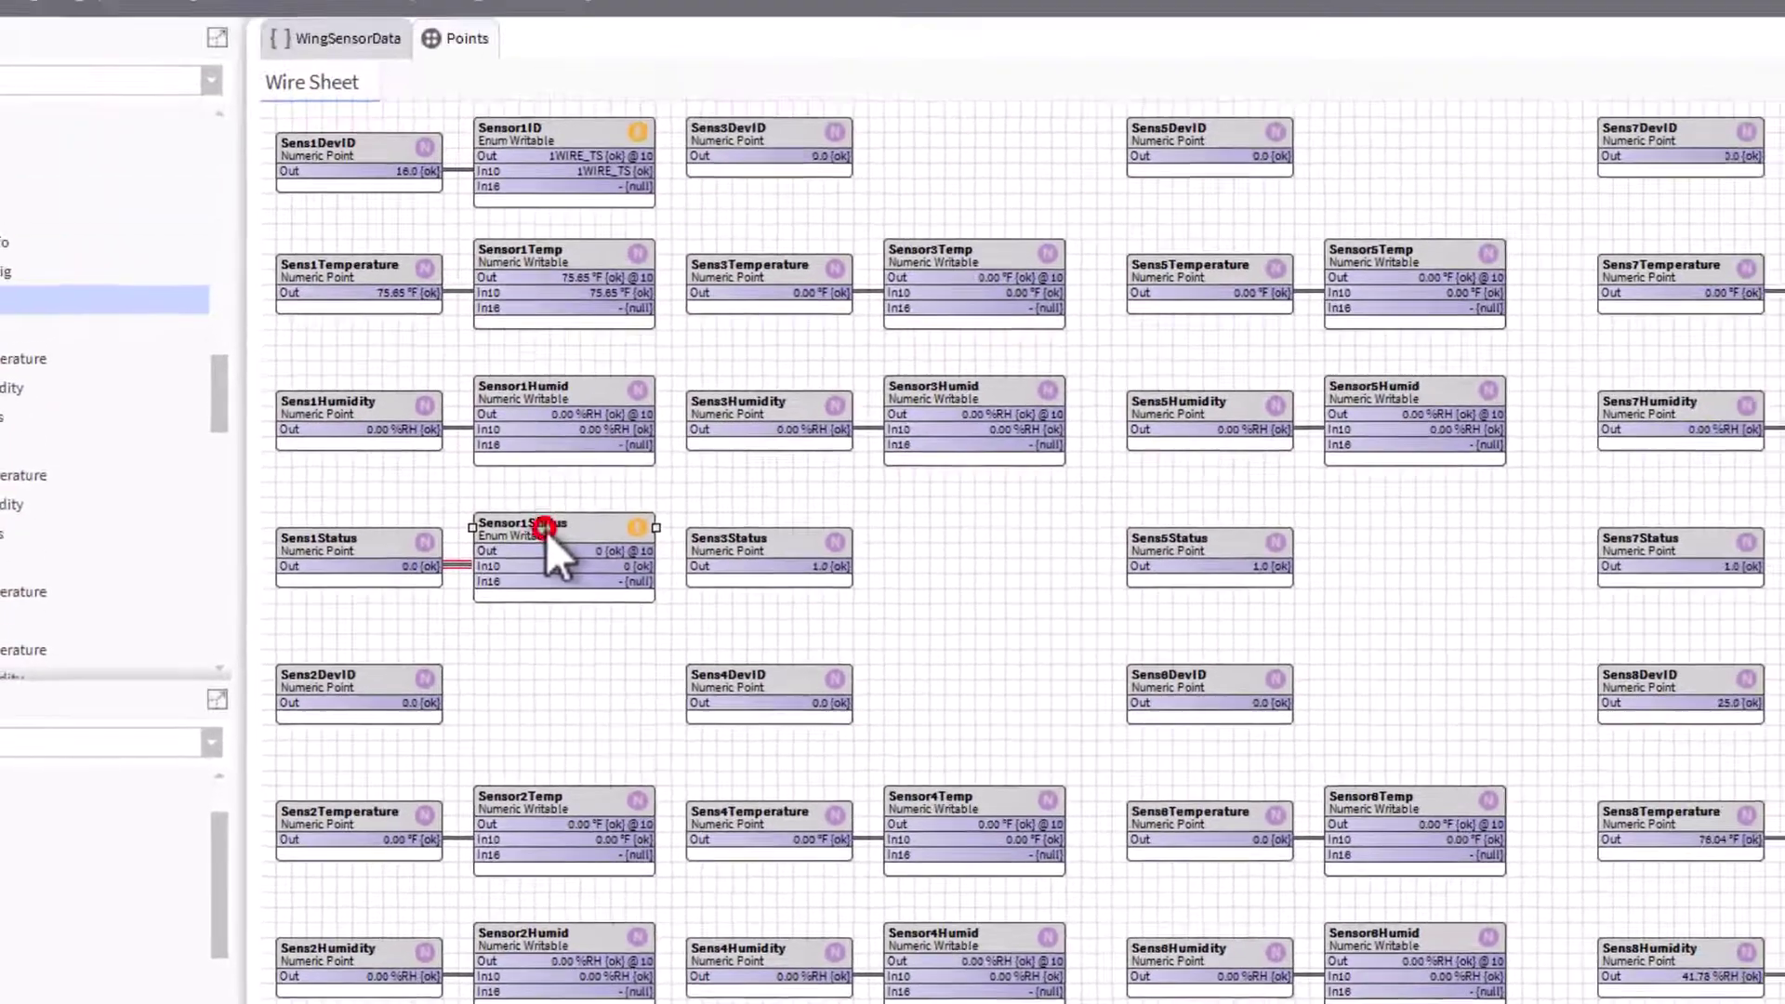
# - Open Sensor1Status's property sheet and the Enum editor for its facets' range value
pyautogui.doubleClick(680, 296)
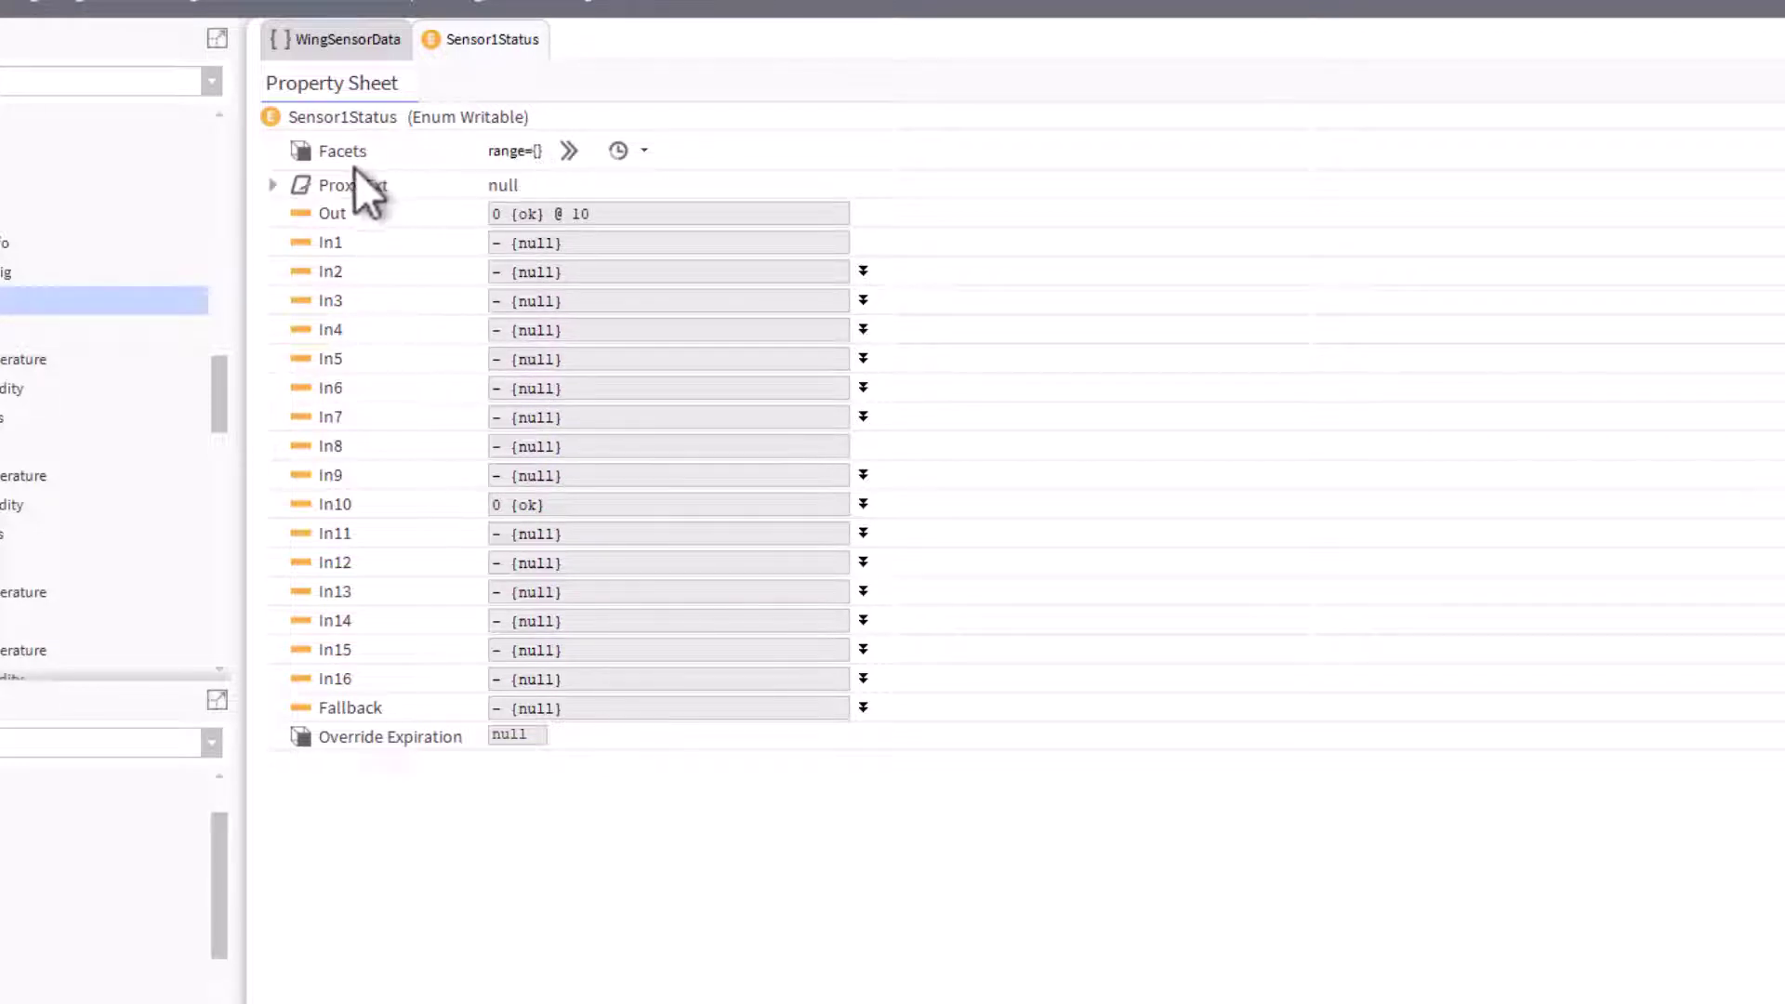
pyautogui.click(569, 151)
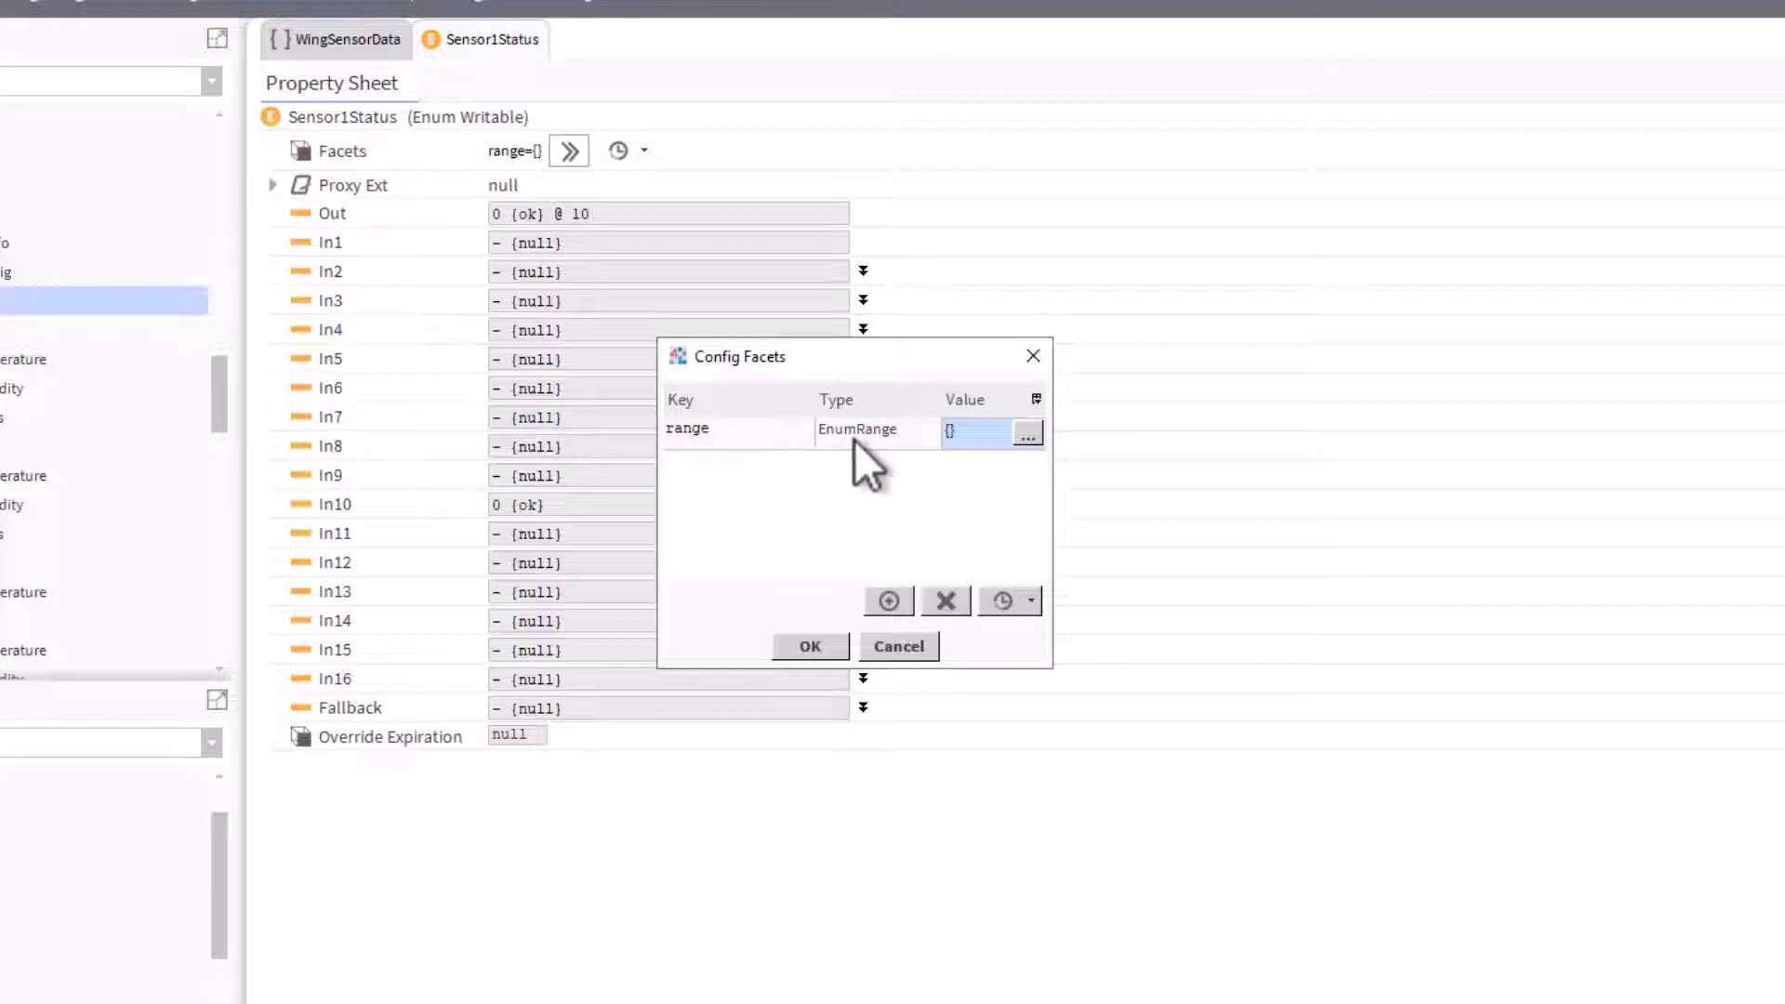
pyautogui.click(1028, 434)
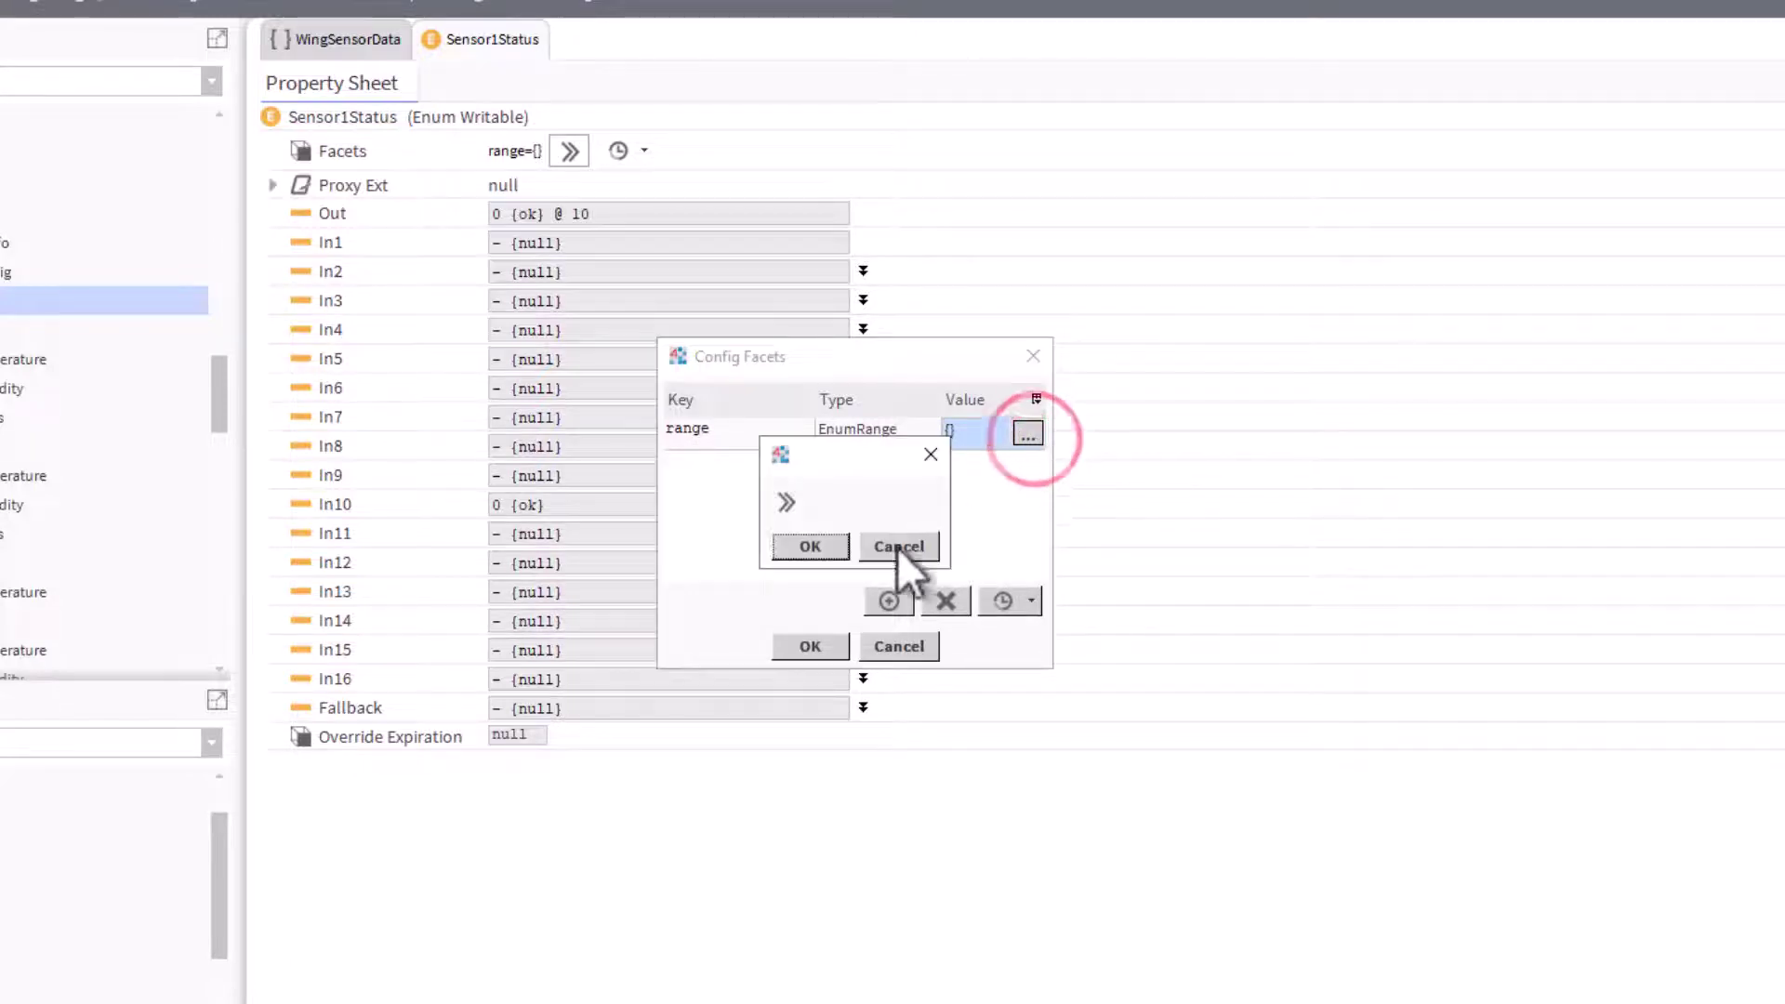
pyautogui.click(790, 504)
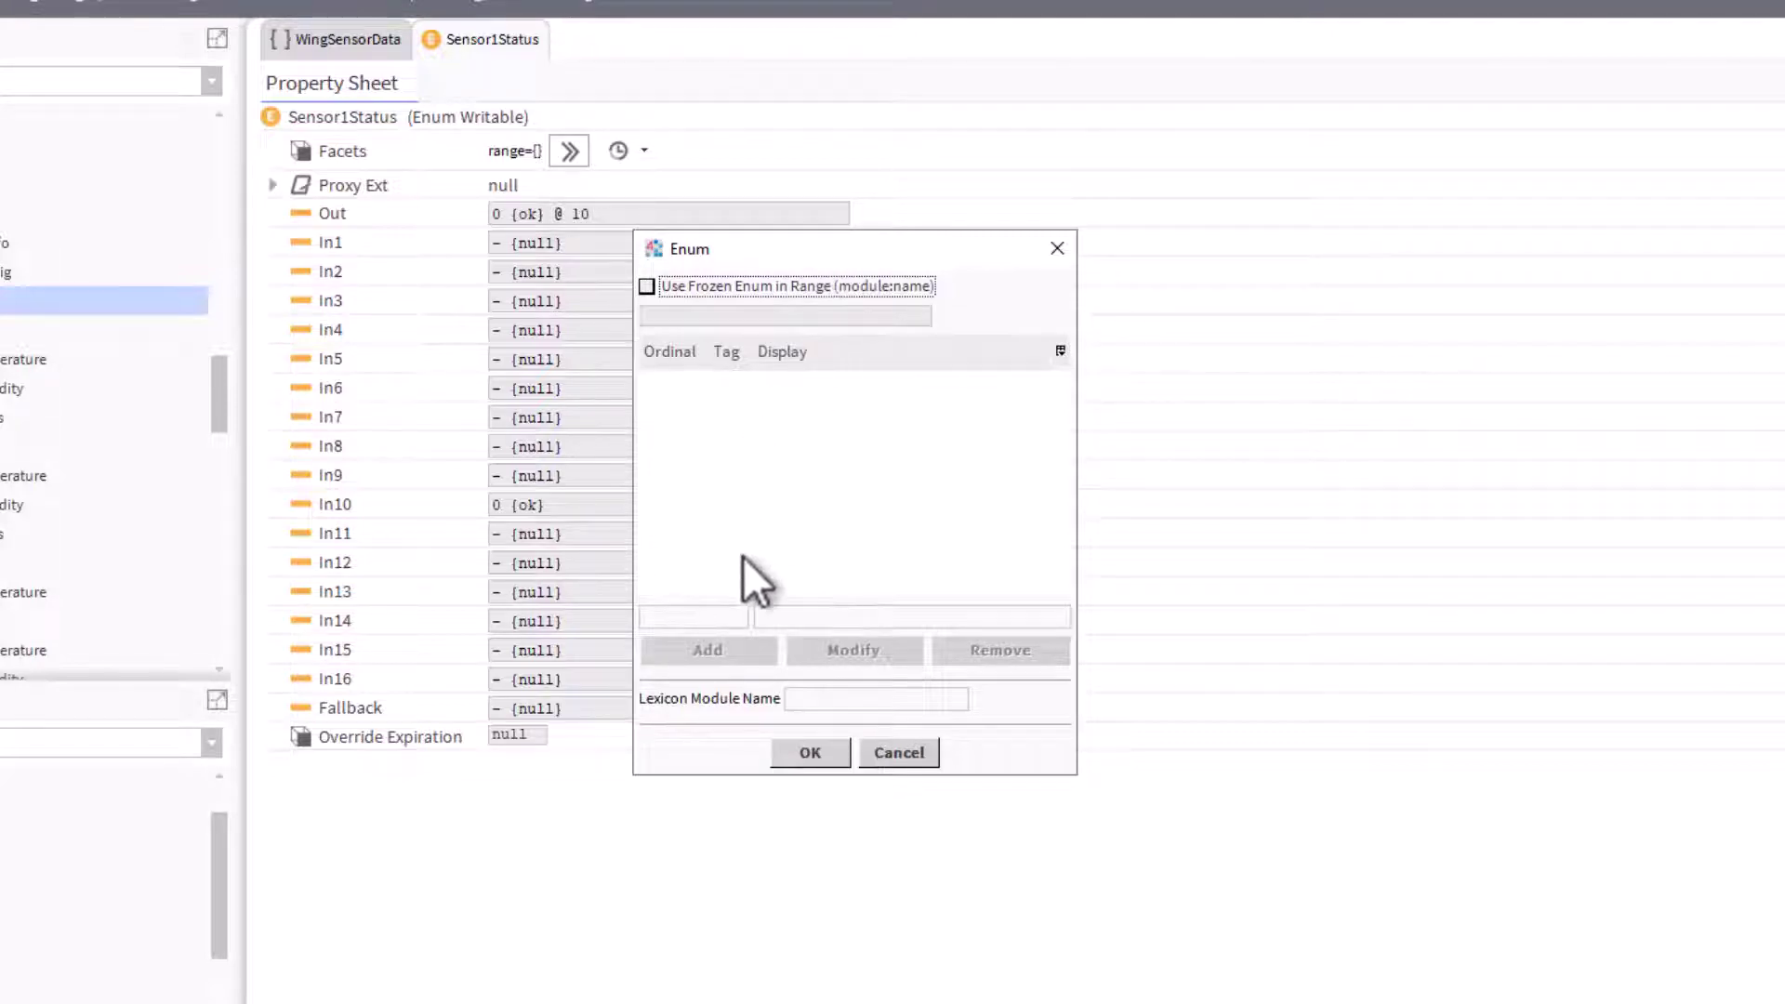
# - Add the OK state with ordinal 0 to Sensor1Status's enum range
pyautogui.click(852, 428)
pyautogui.click(790, 488)
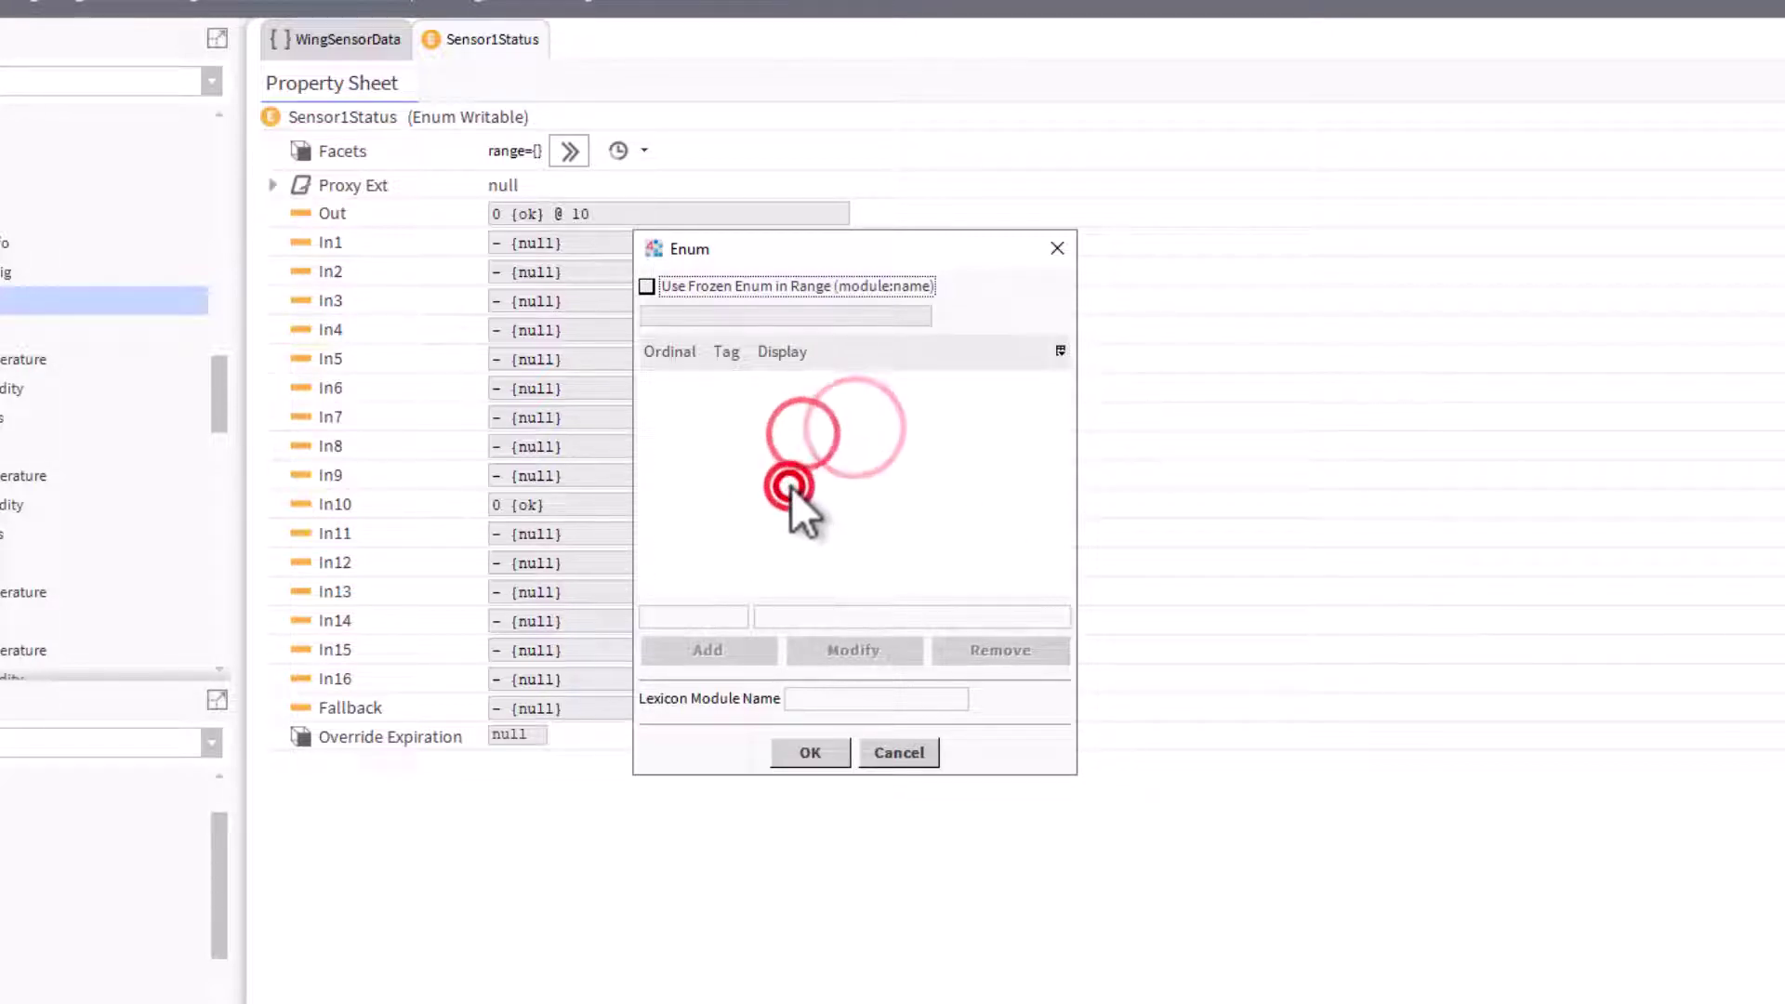
pyautogui.click(717, 617)
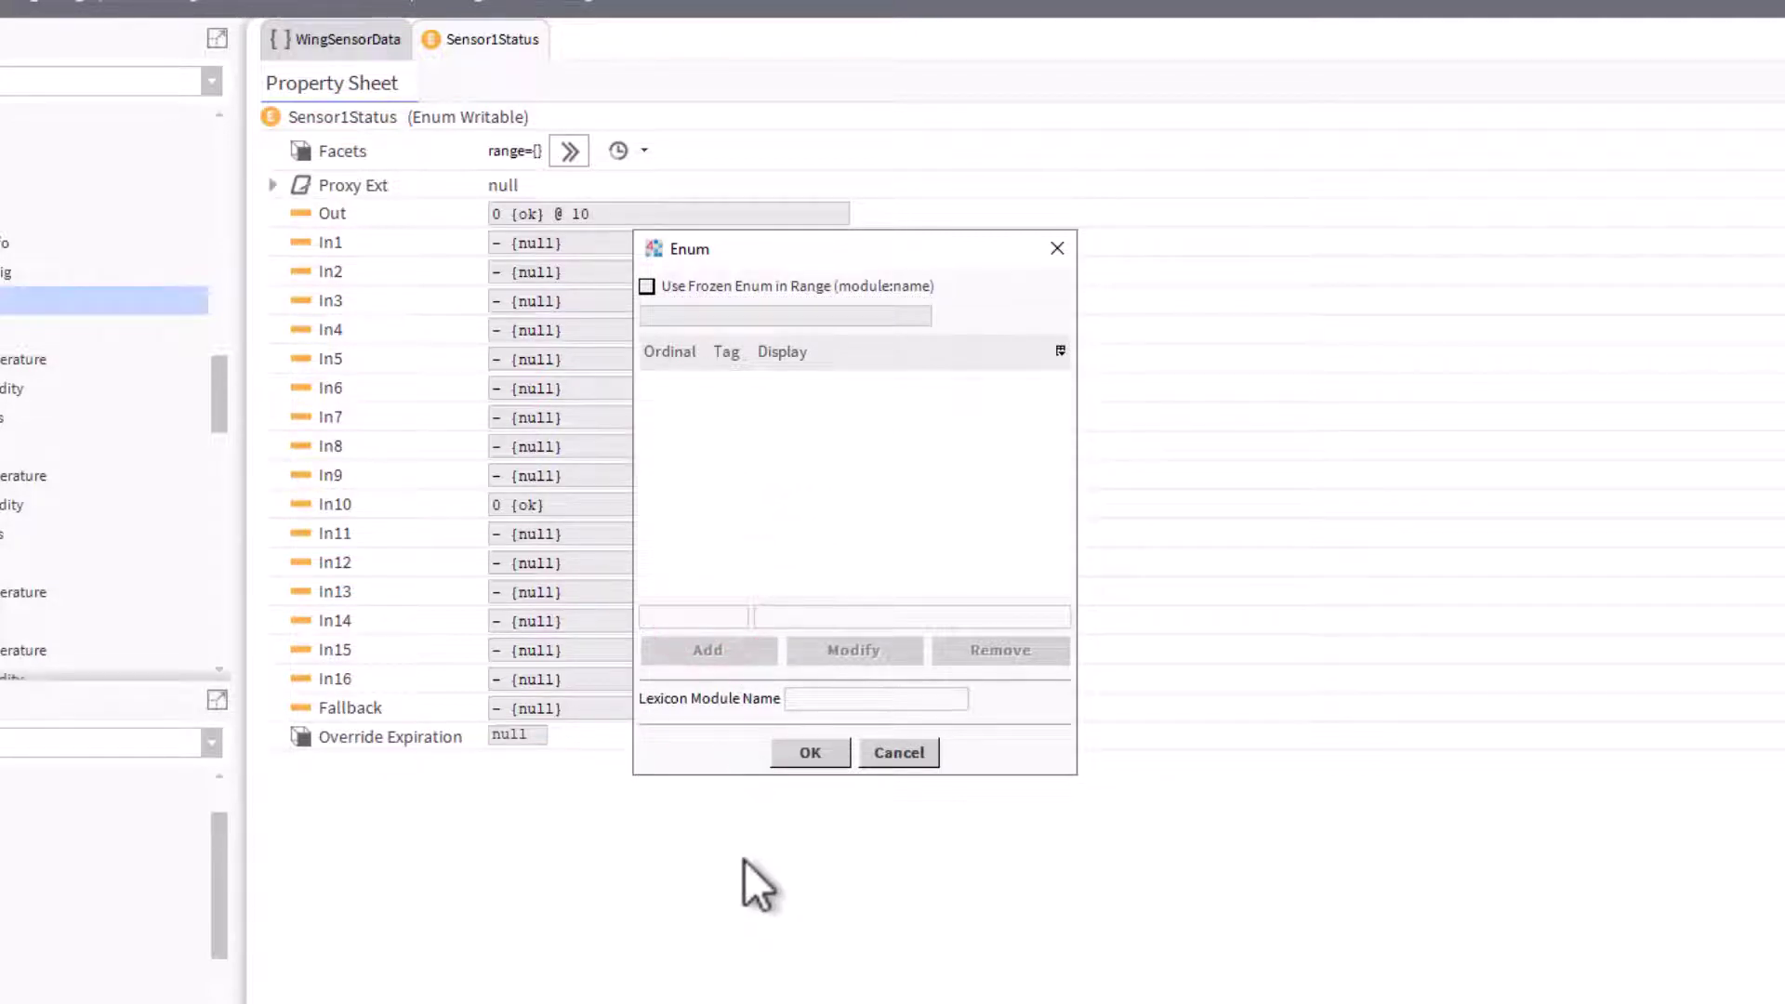
pyautogui.click(857, 621)
pyautogui.write('0')
pyautogui.write('OK')
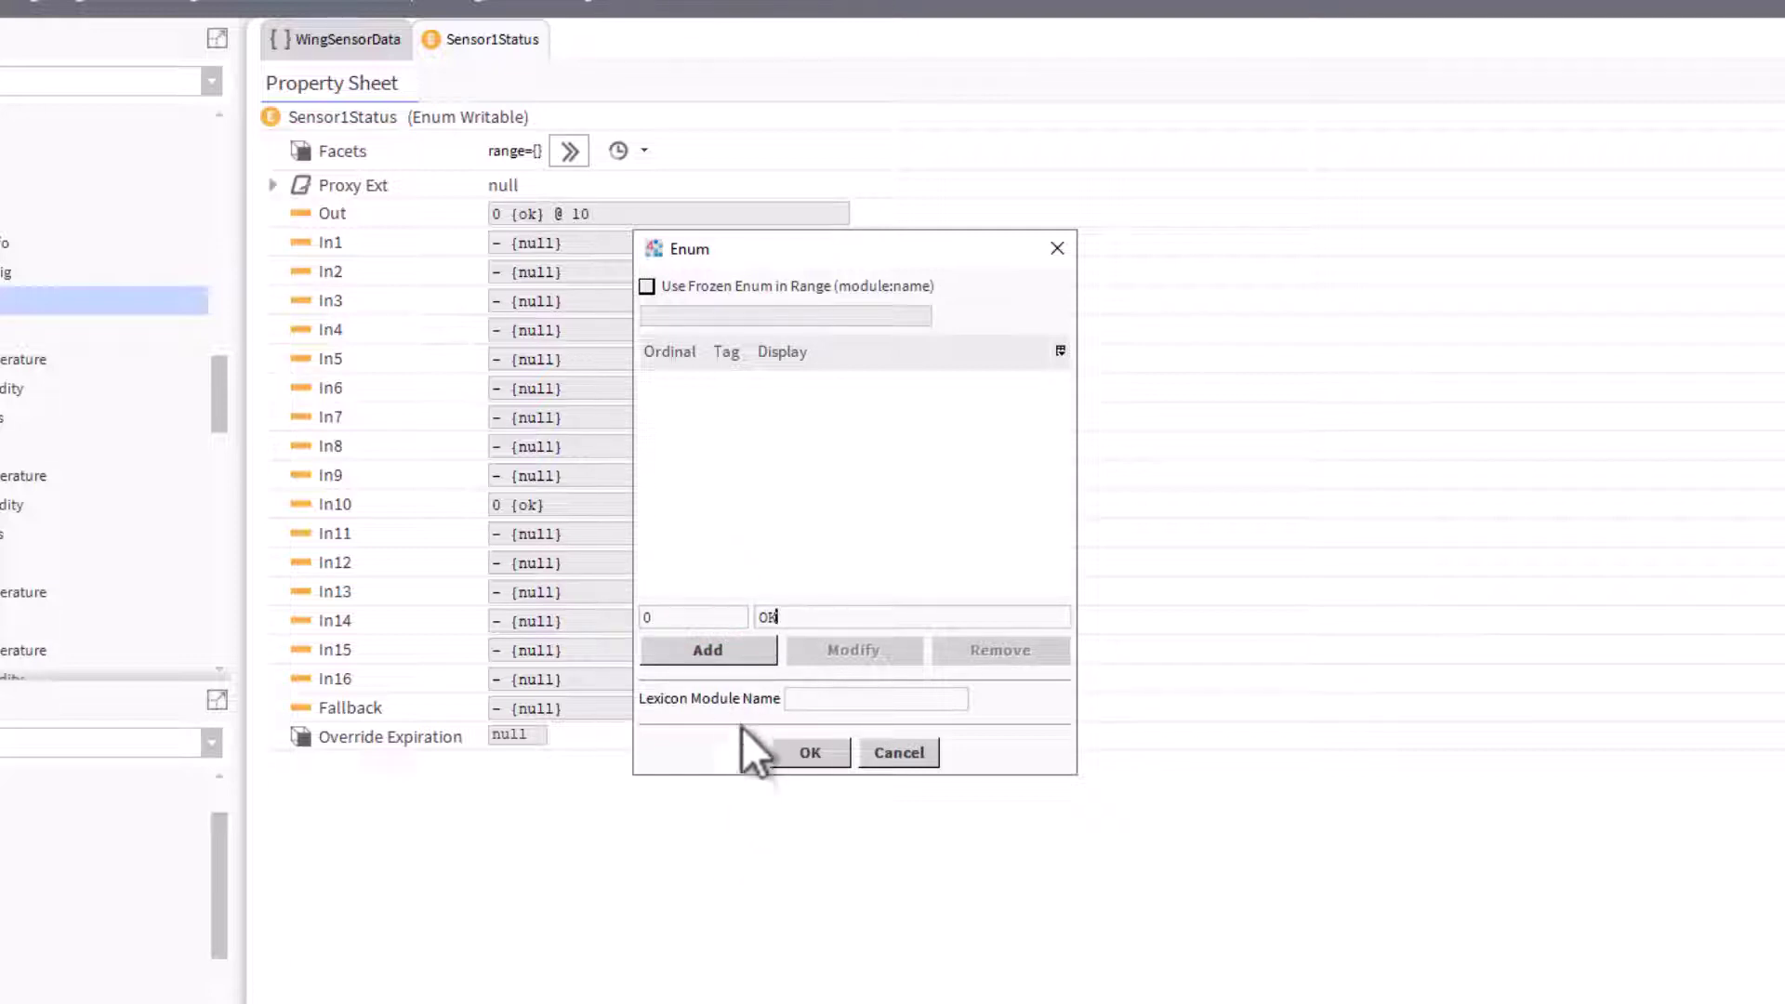
pyautogui.click(709, 648)
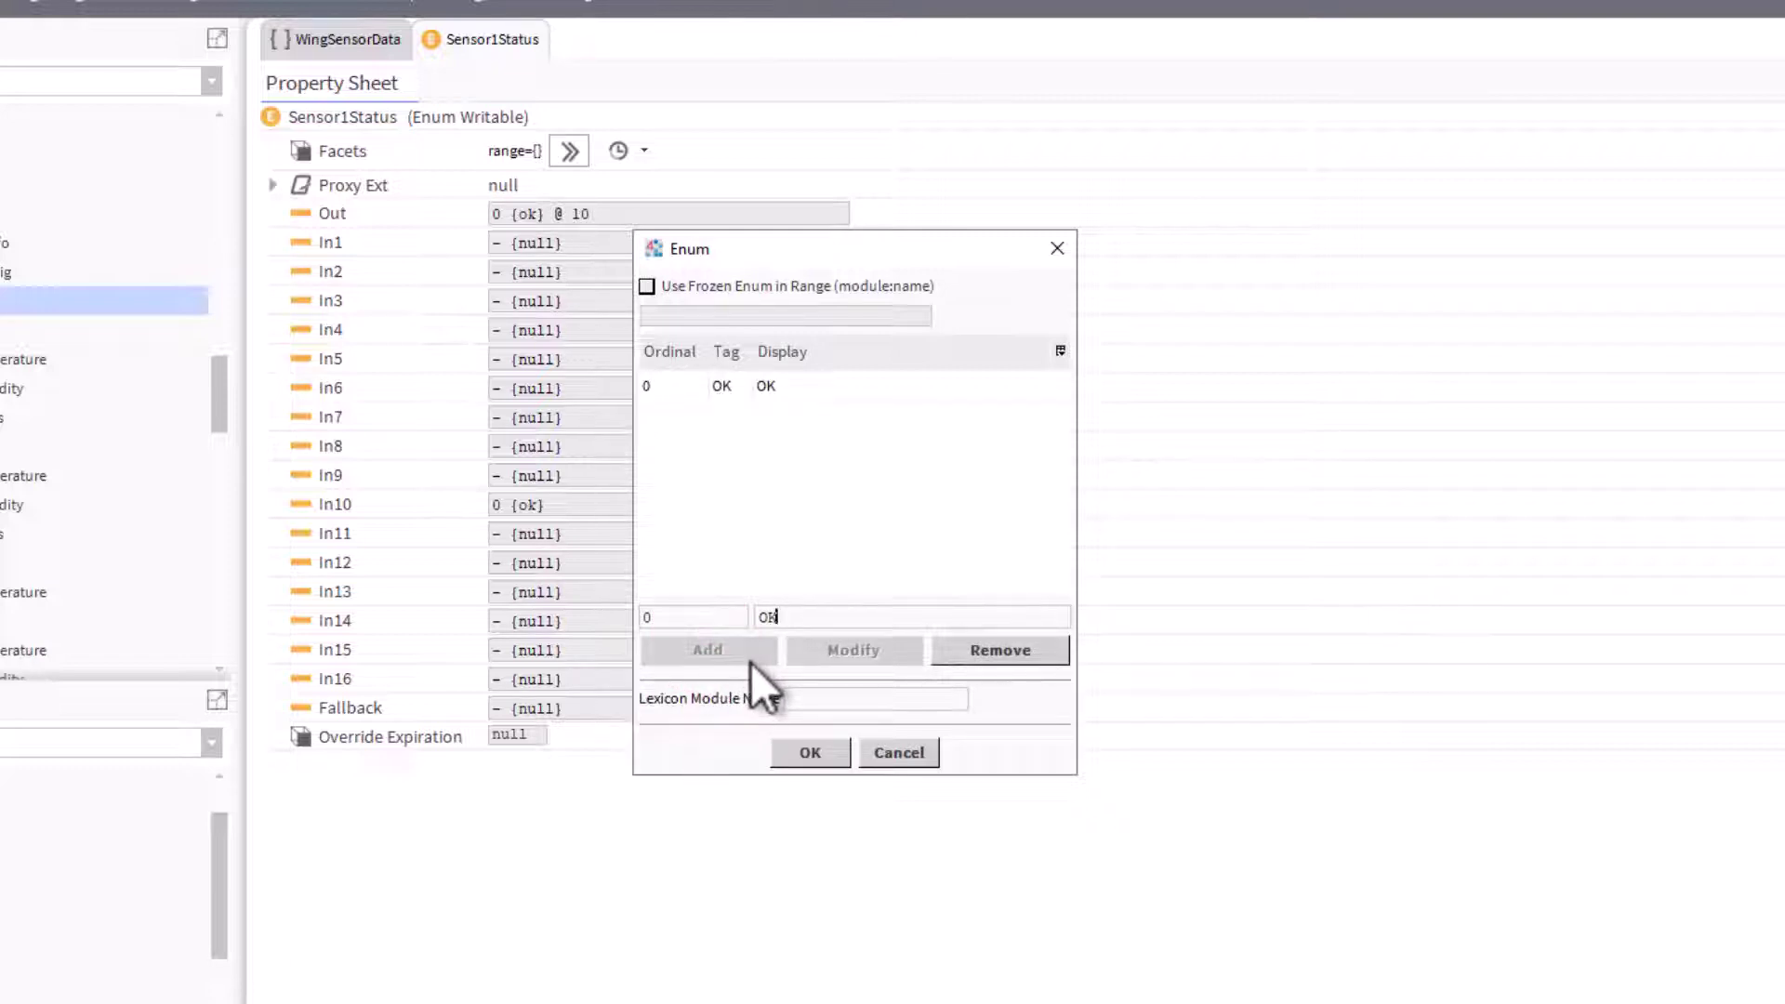
# - Add the Offline state as ordinal 1 and accept the Enum and range dialogs
pyautogui.doubleClick(692, 617)
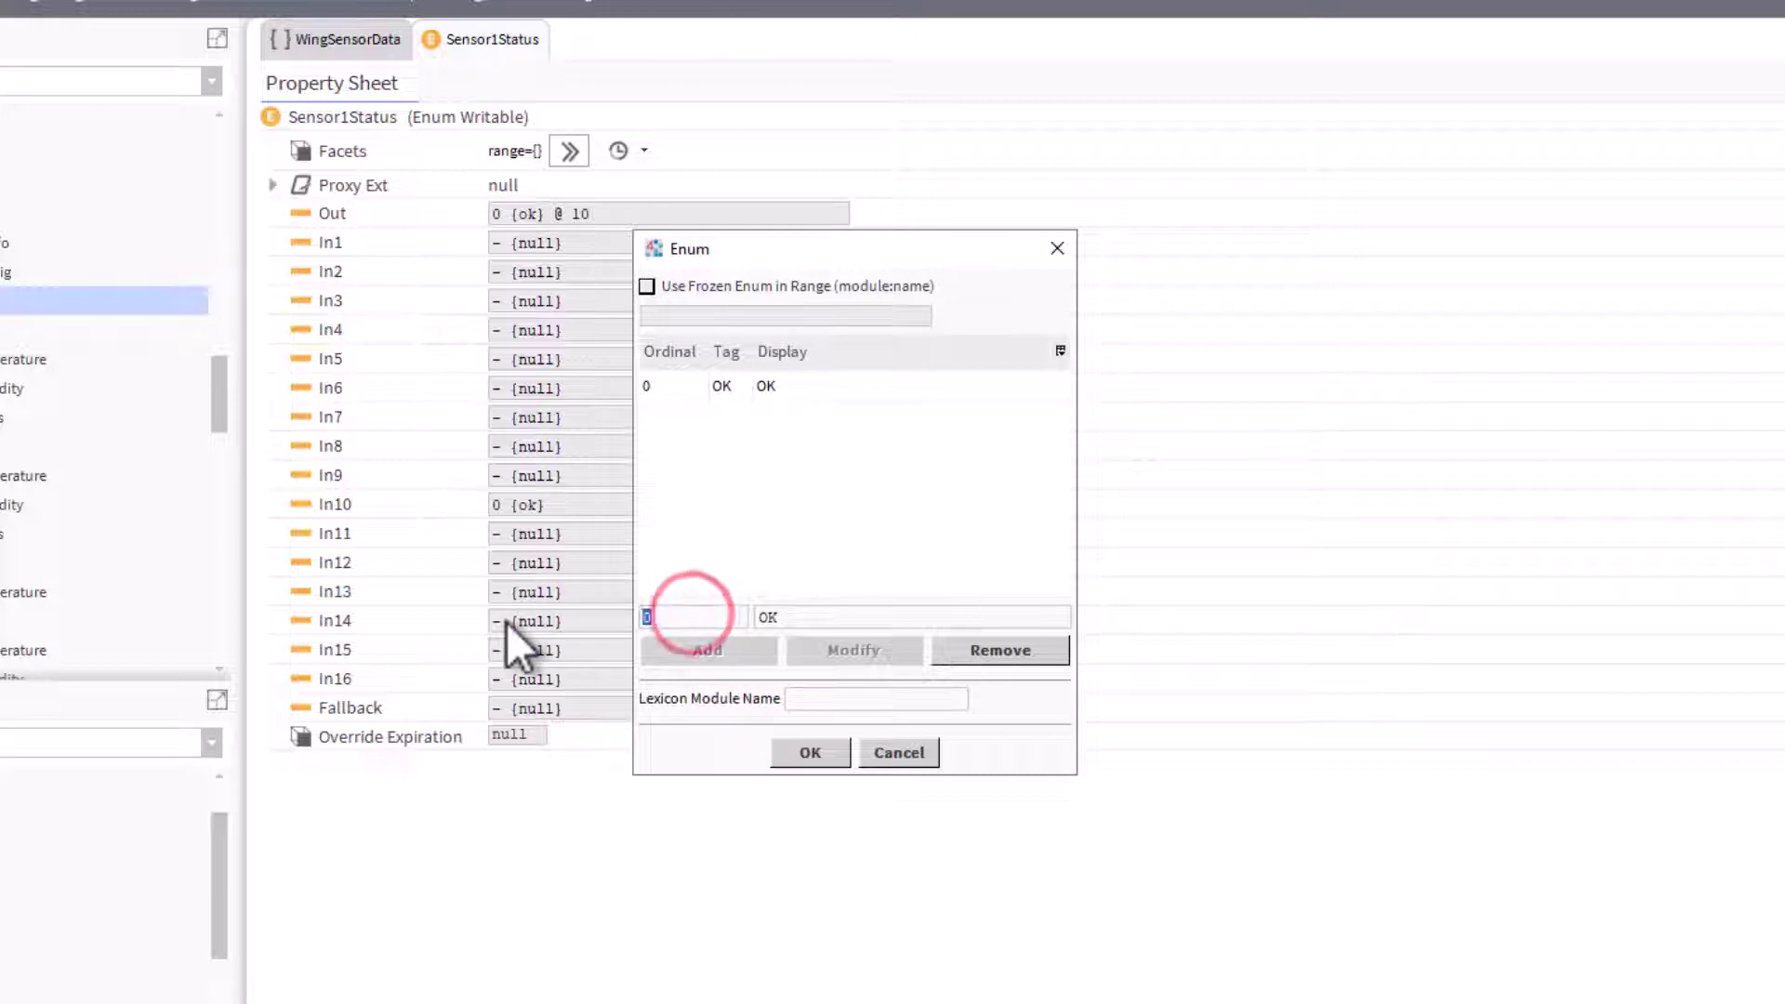
pyautogui.write('1')
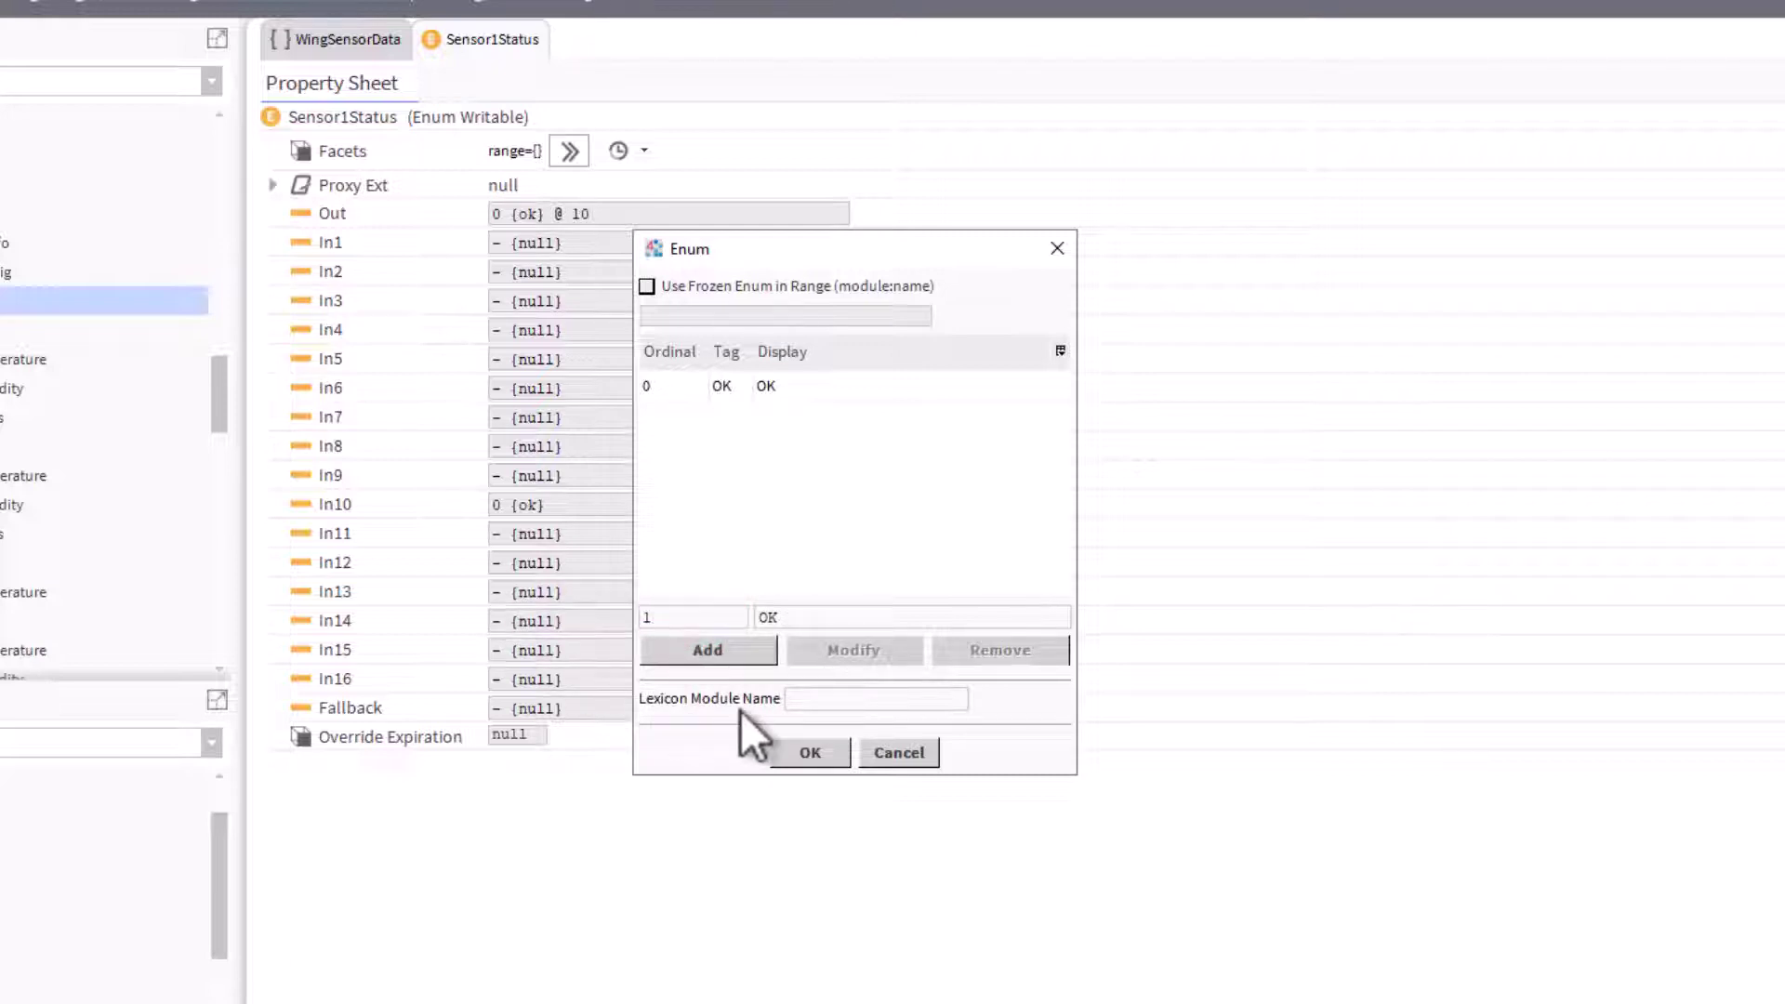
pyautogui.doubleClick(807, 617)
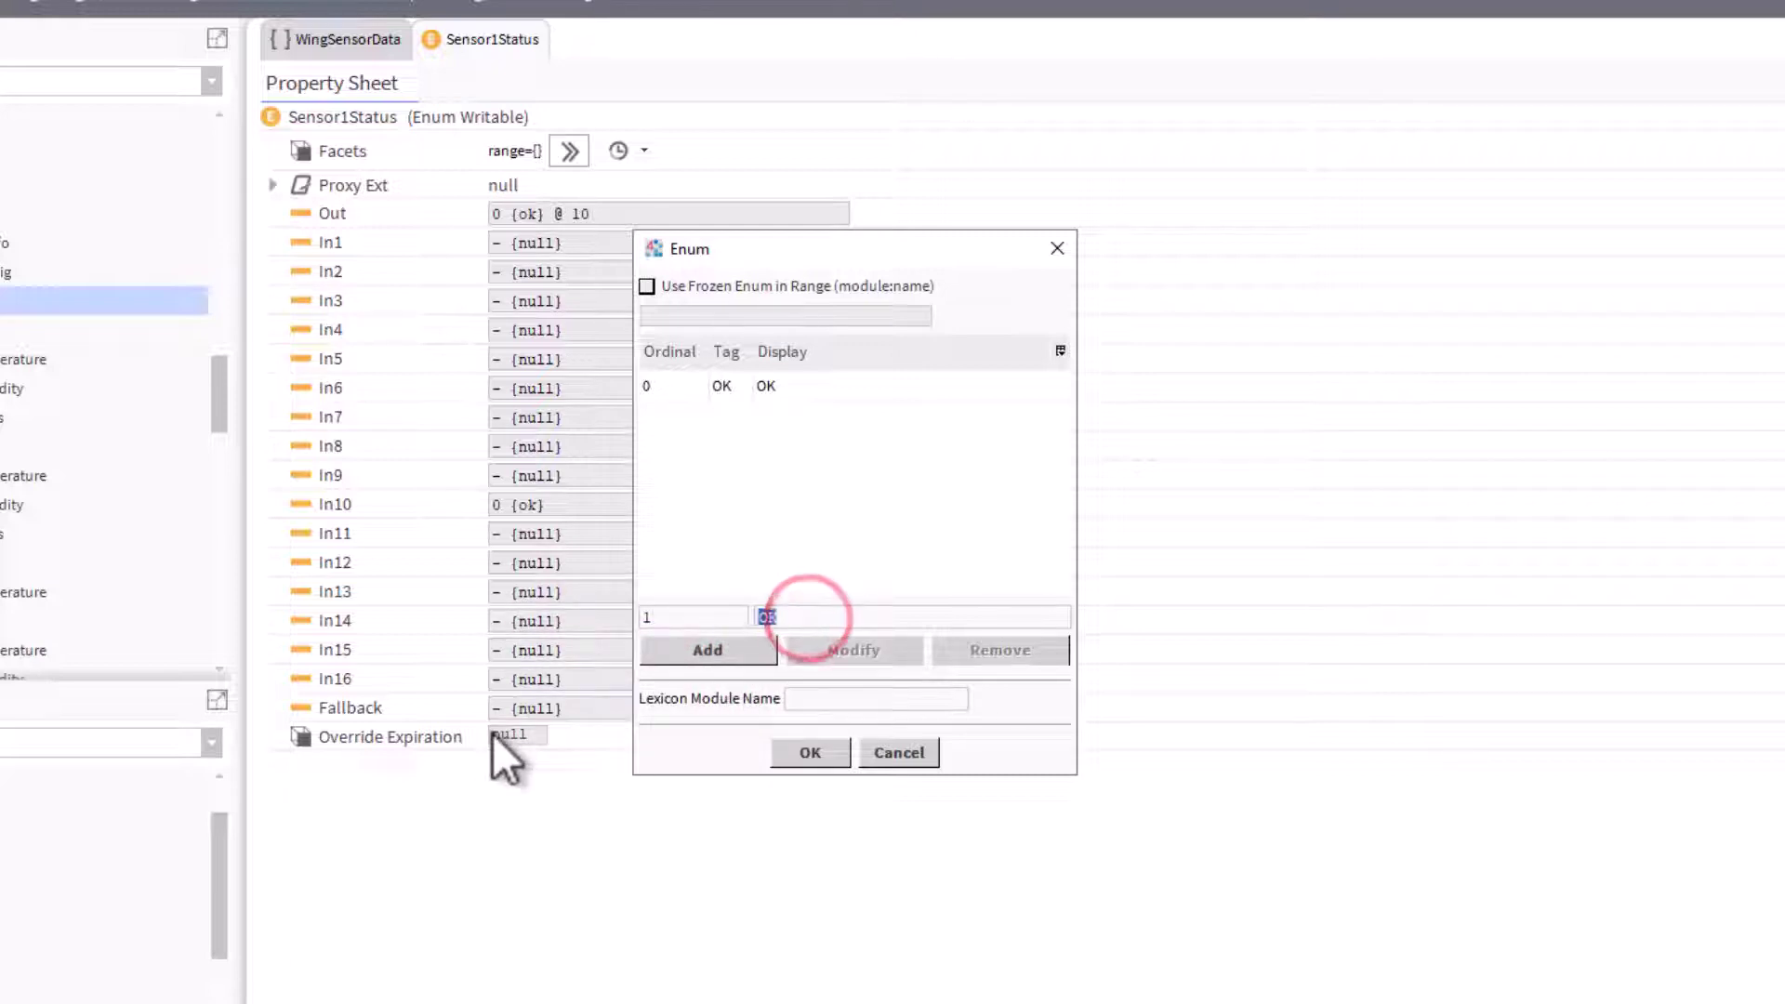
pyautogui.write('Offline')
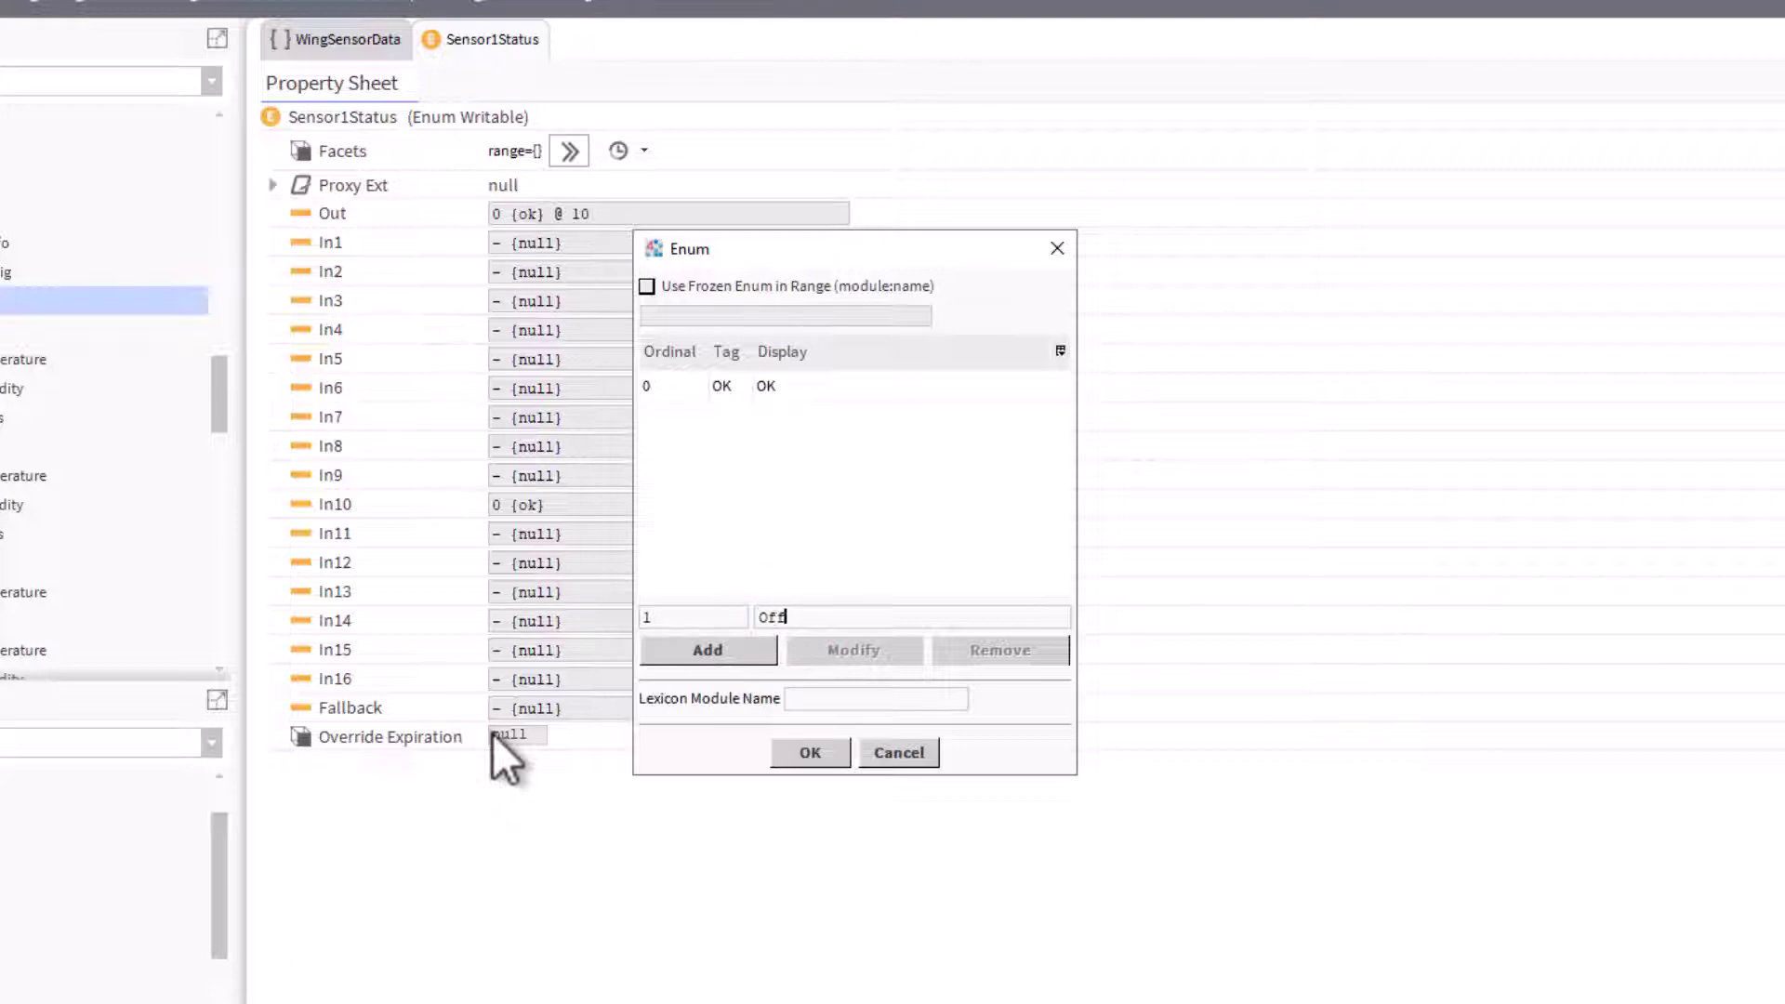
pyautogui.click(716, 650)
pyautogui.click(822, 748)
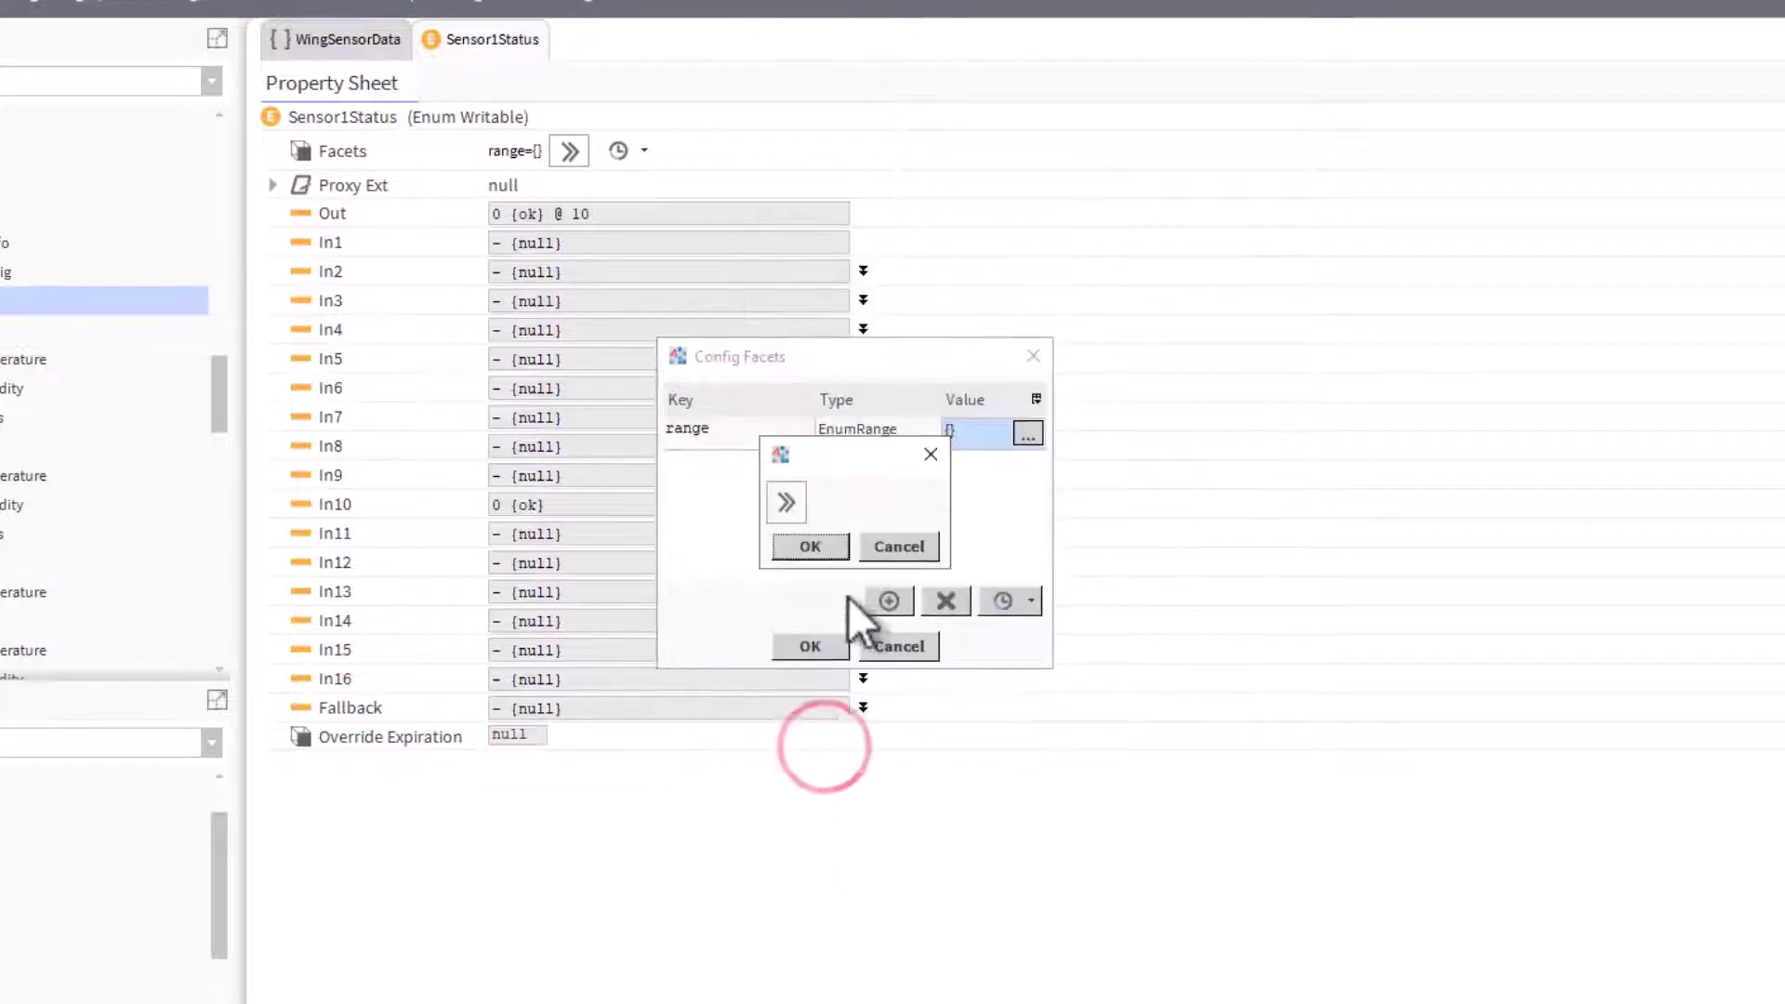
pyautogui.click(819, 549)
# - Apply and save the range={OK=0,Offline=1} facets on Sensor1Status
pyautogui.click(810, 646)
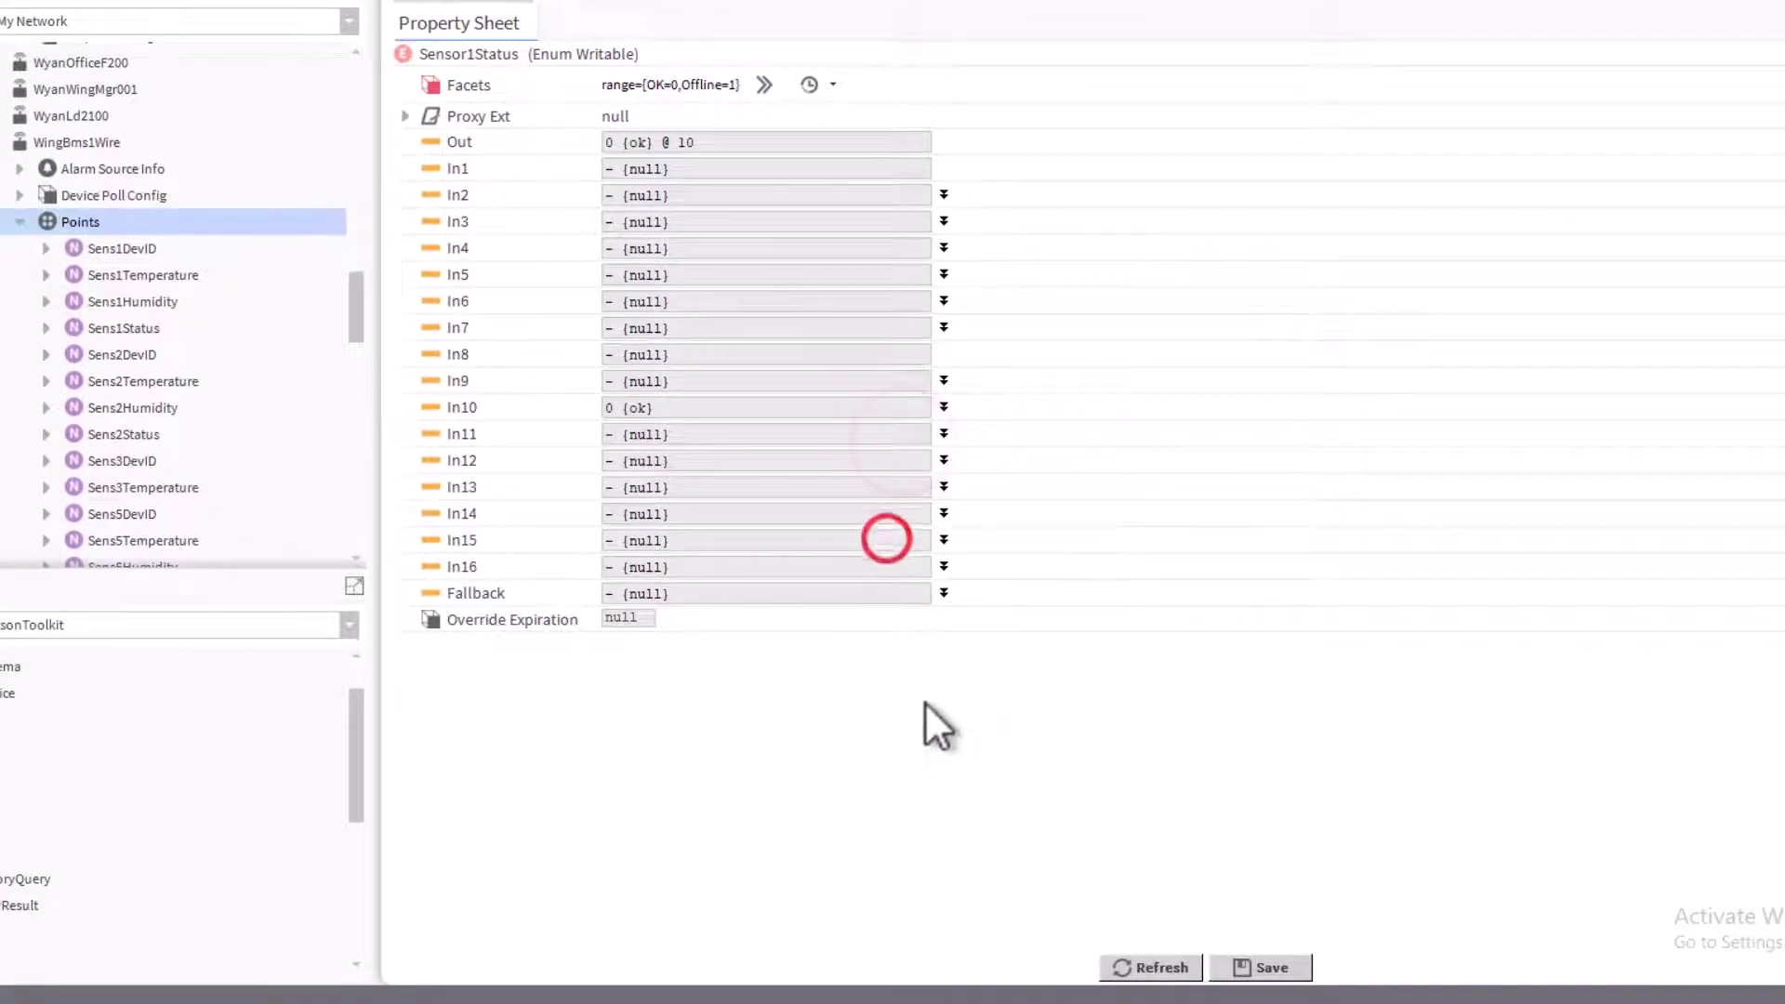
pyautogui.click(1264, 972)
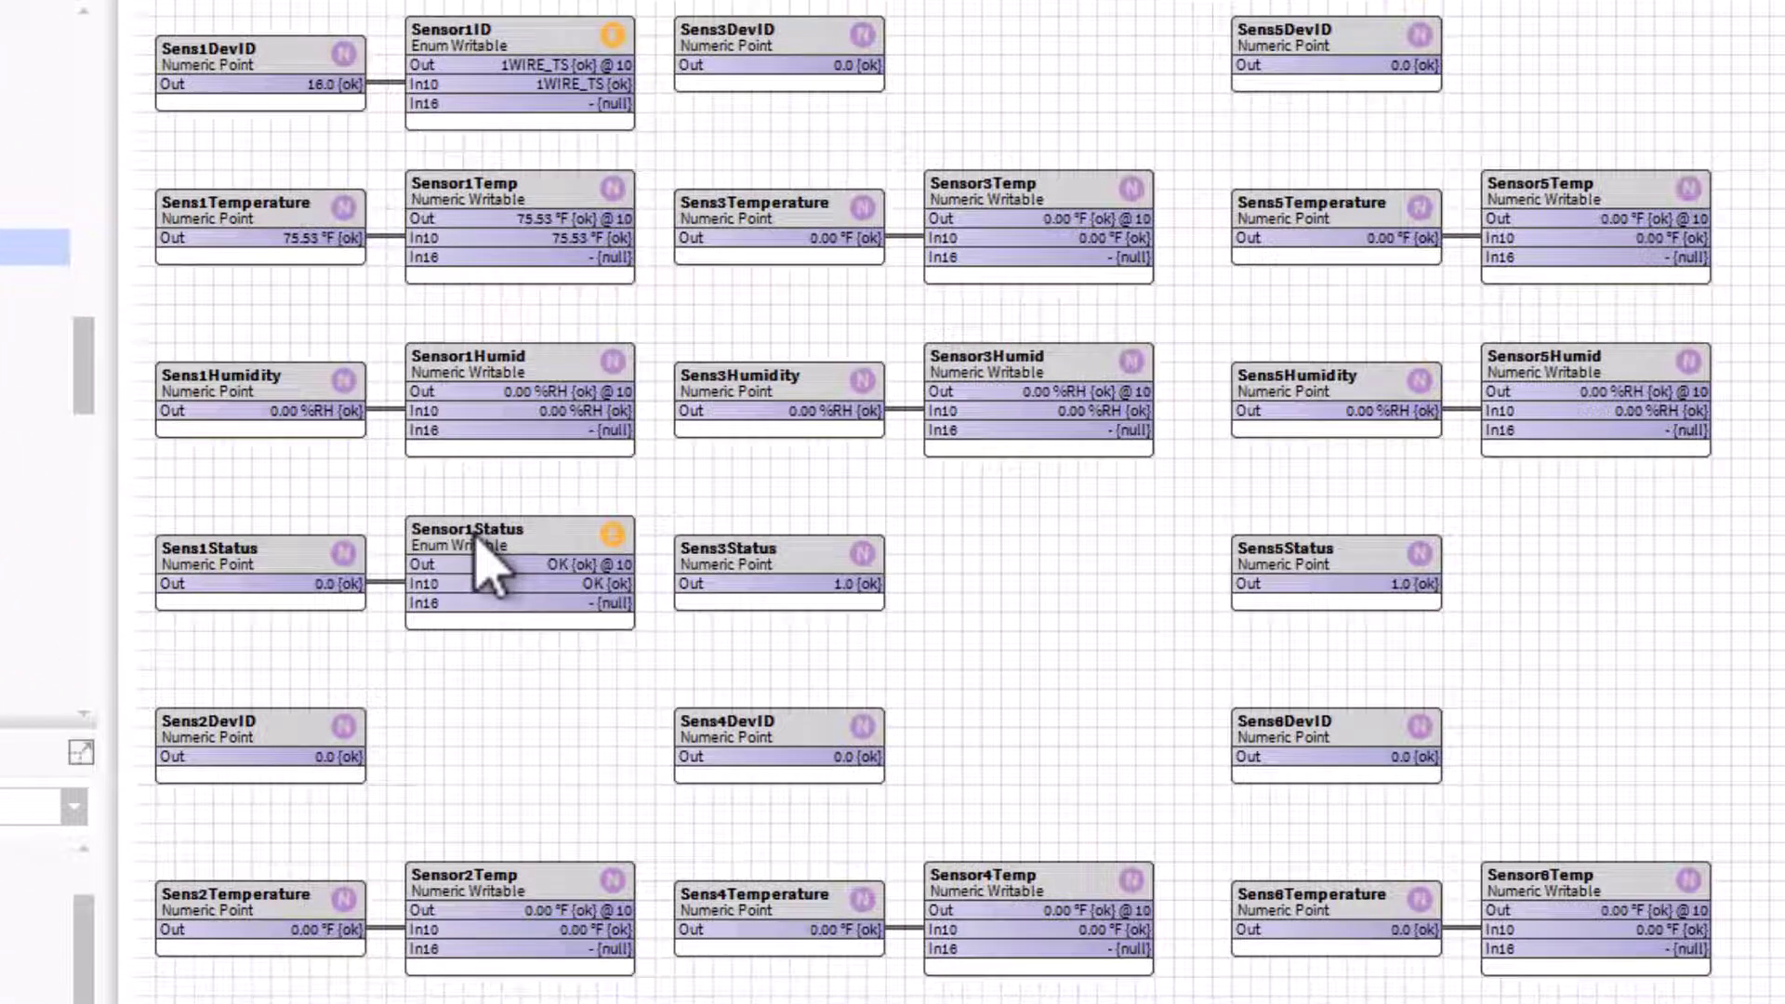
pyautogui.rightClick(466, 669)
# - Create a second EnumWritable point named Sensor2ID on the wire sheet
pyautogui.moveTo(479, 683)
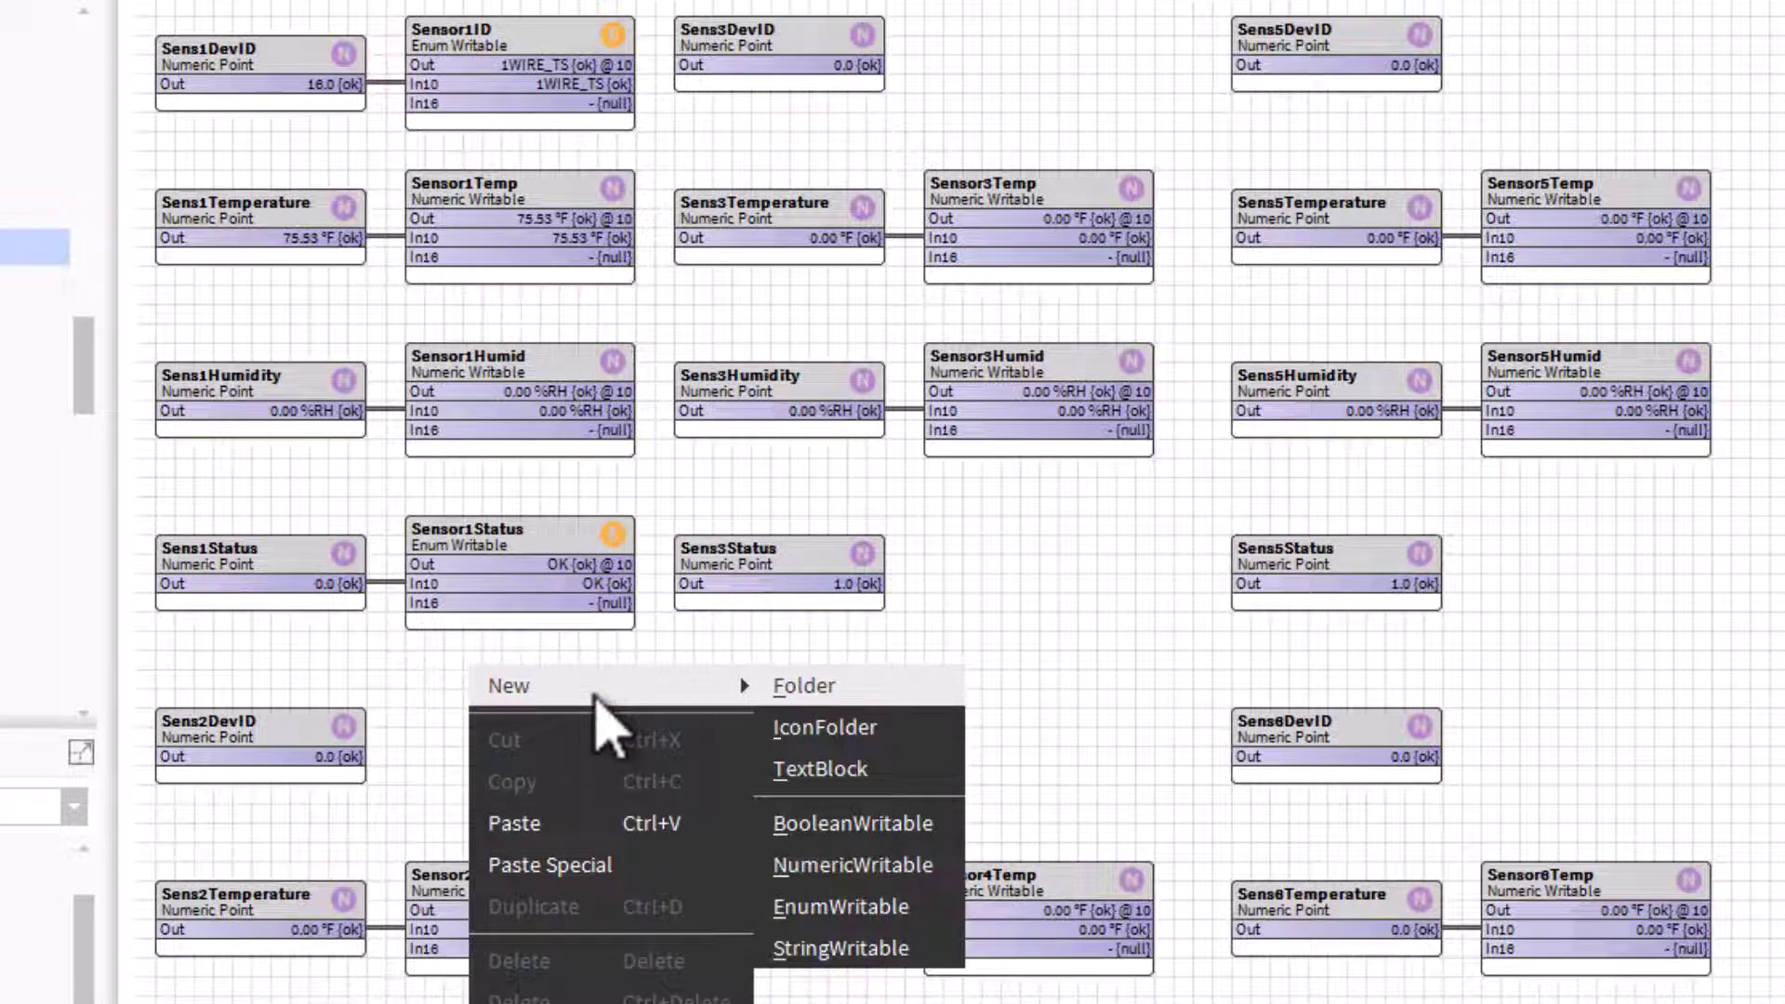
pyautogui.click(860, 911)
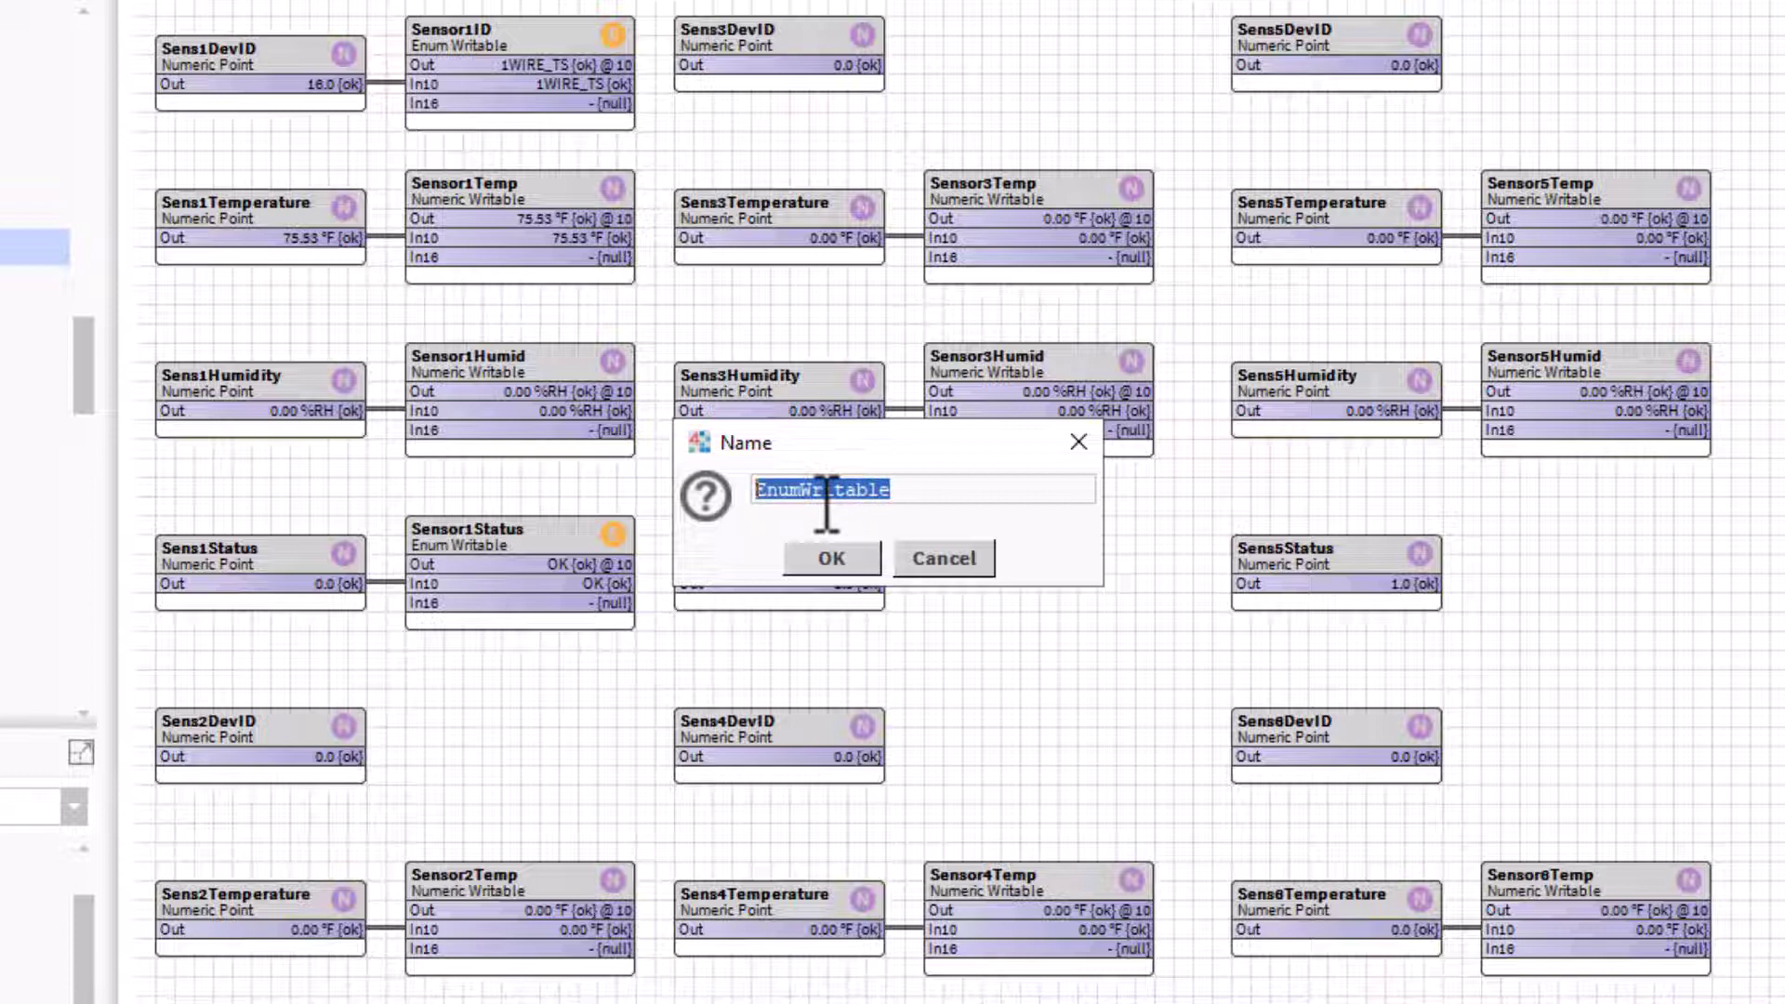
pyautogui.write('Sensor2')
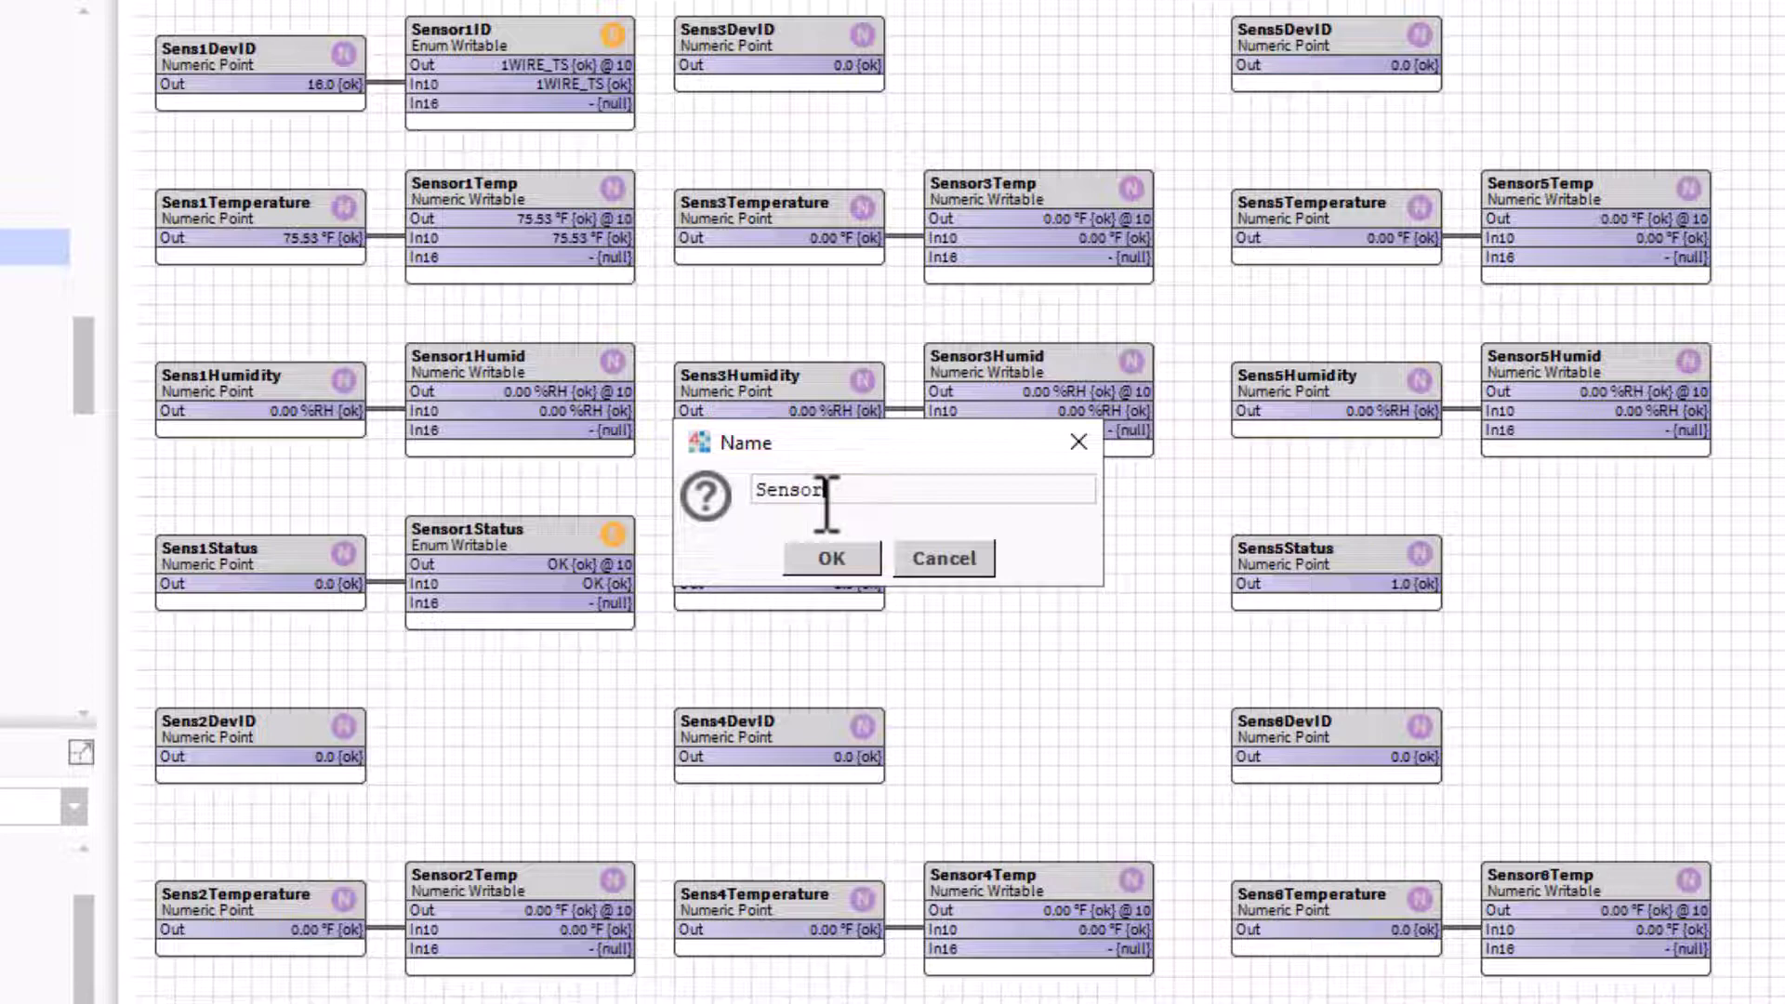
pyautogui.write('ID')
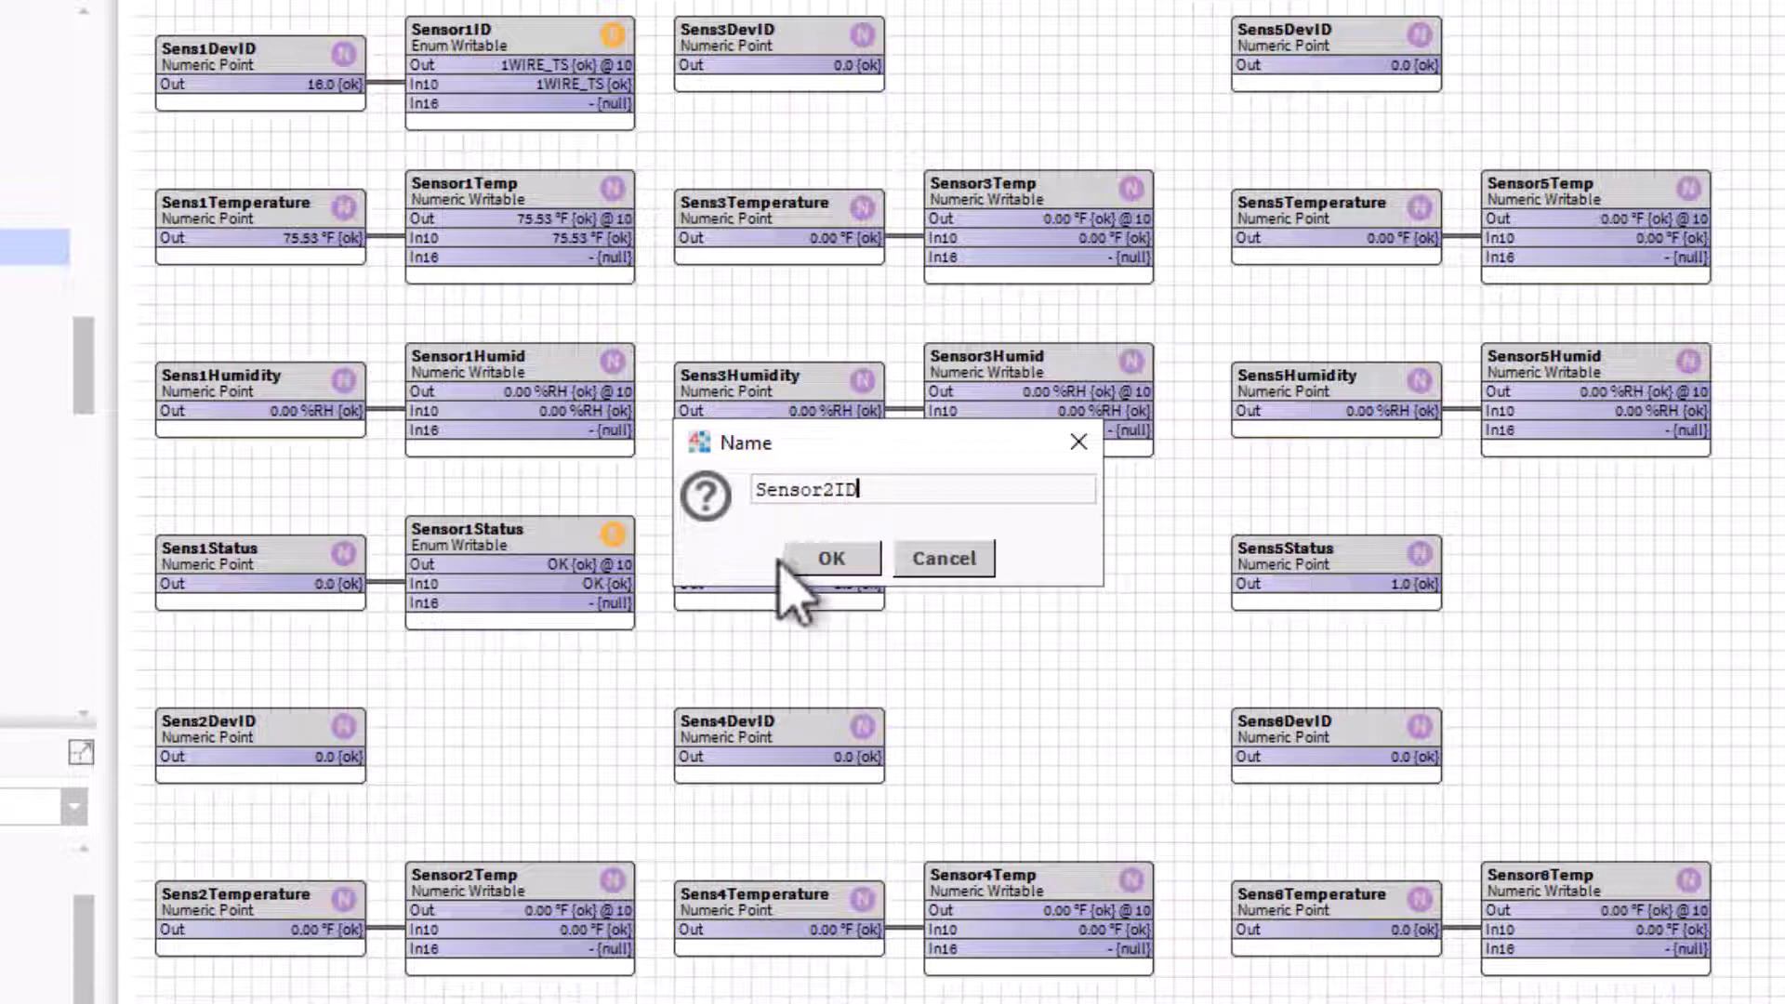
pyautogui.click(856, 571)
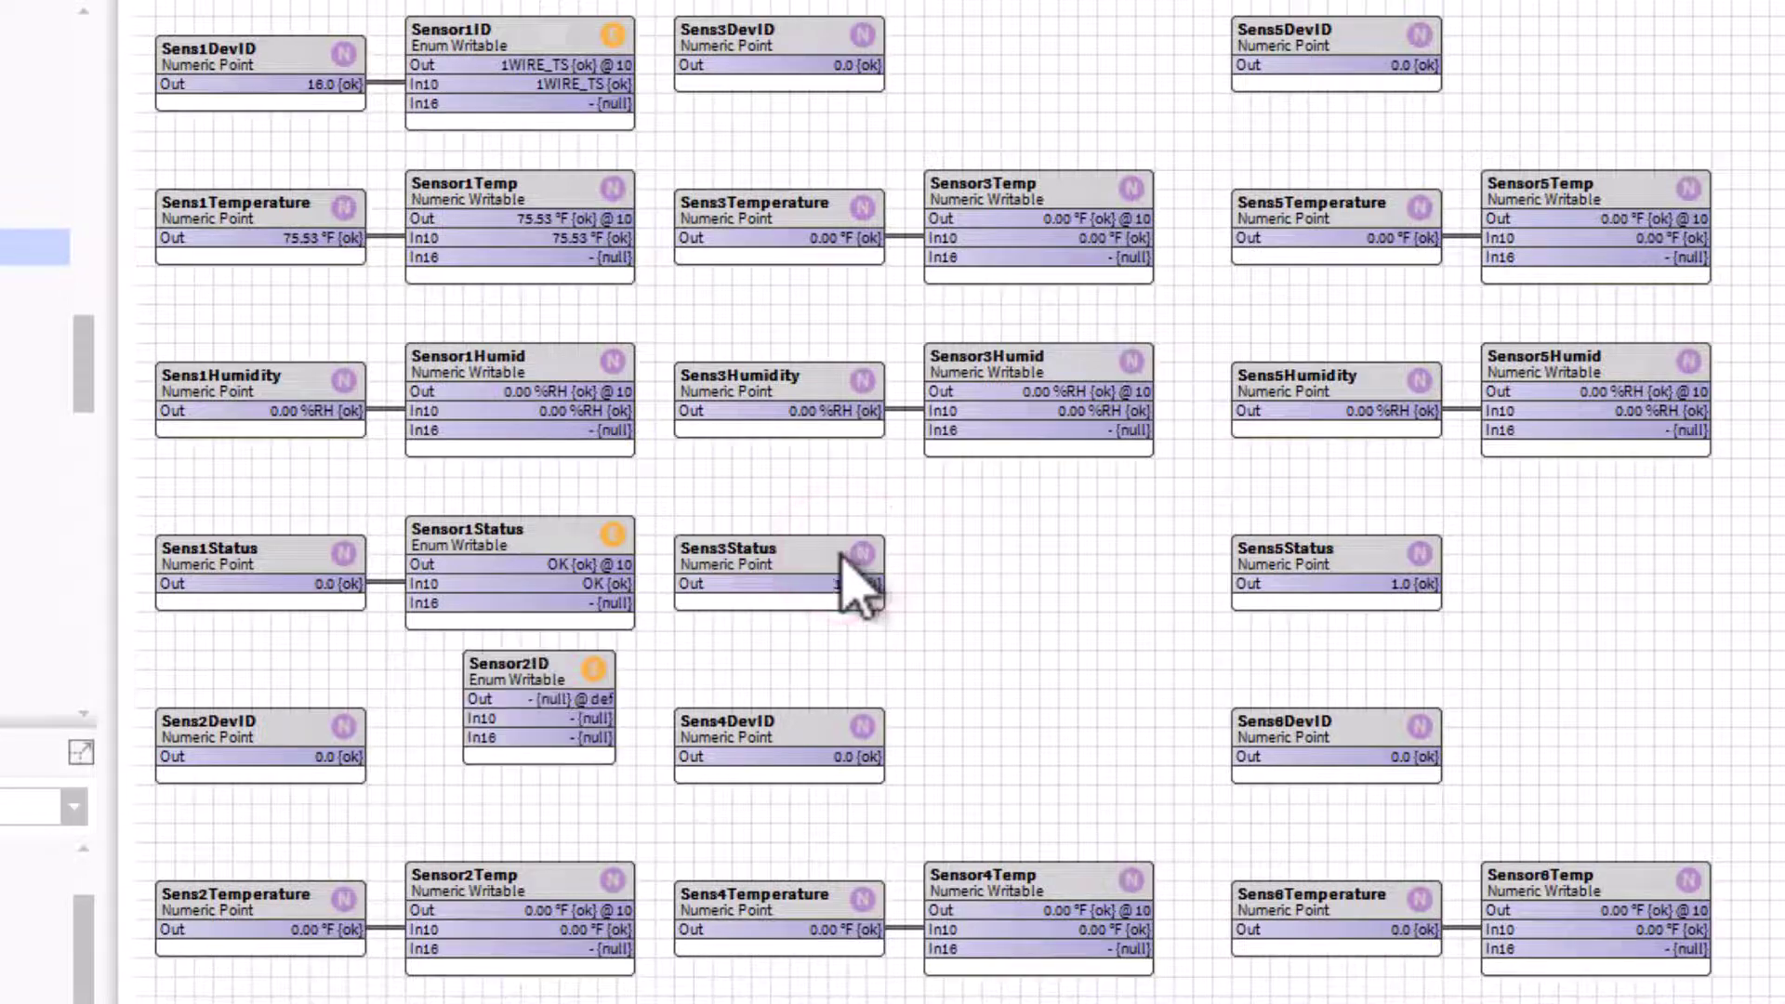
# - Place and size Sensor2ID beside Sens2DevID, wiring Sens2DevID Out into its In10
pyautogui.moveTo(518, 675); pyautogui.dragTo(636, 724)
pyautogui.moveTo(641, 725); pyautogui.dragTo(635, 726)
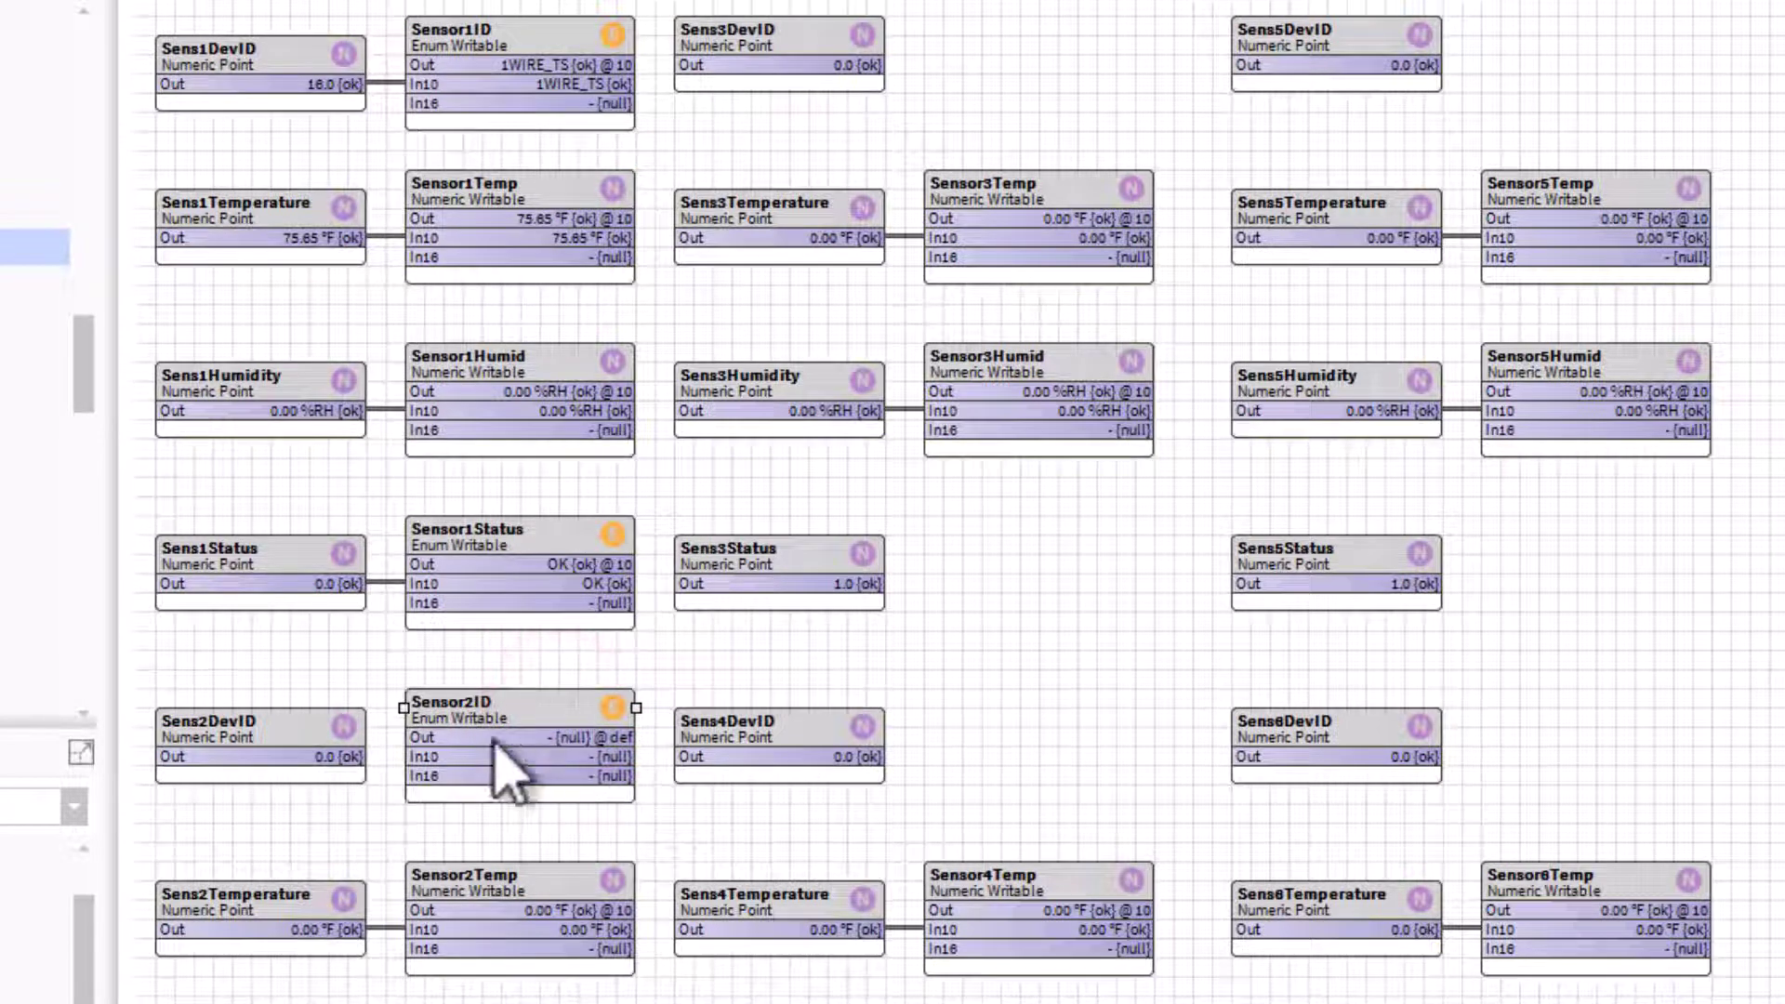
pyautogui.moveTo(351, 756); pyautogui.dragTo(443, 758)
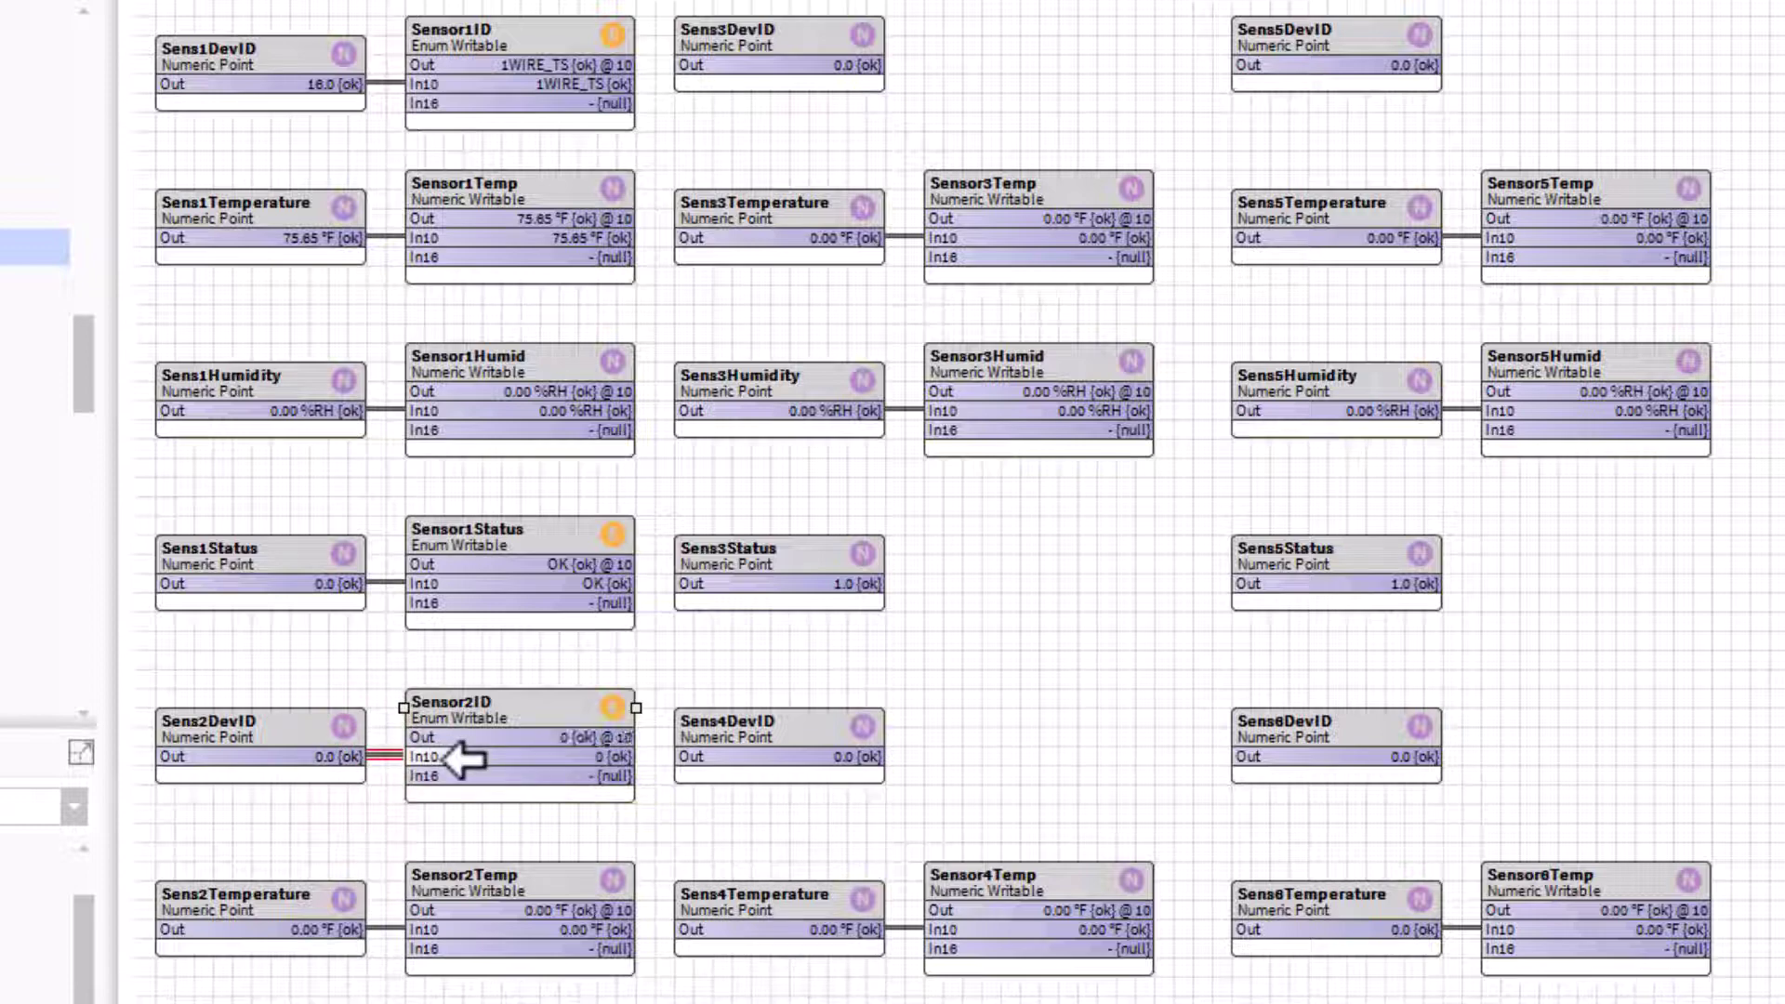
# - Open Sensor2ID's property sheet and the Enum editor for its facets' range value
pyautogui.click(504, 702)
pyautogui.doubleClick(504, 702)
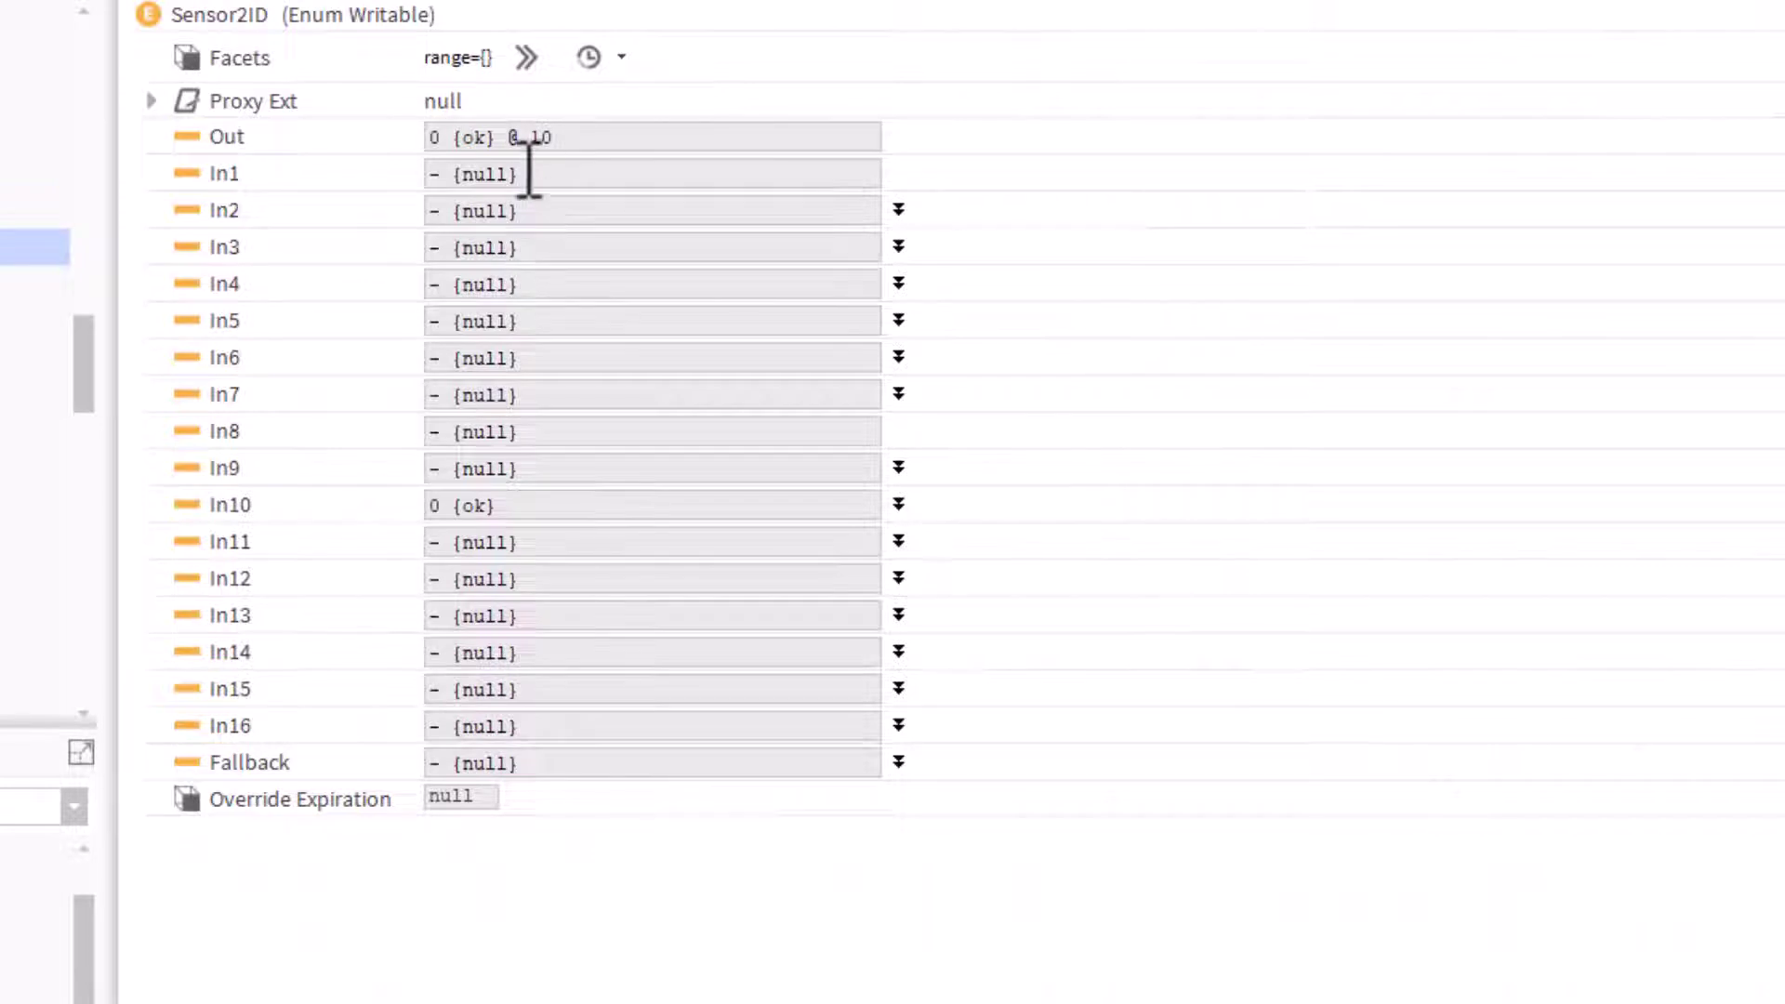
pyautogui.click(525, 58)
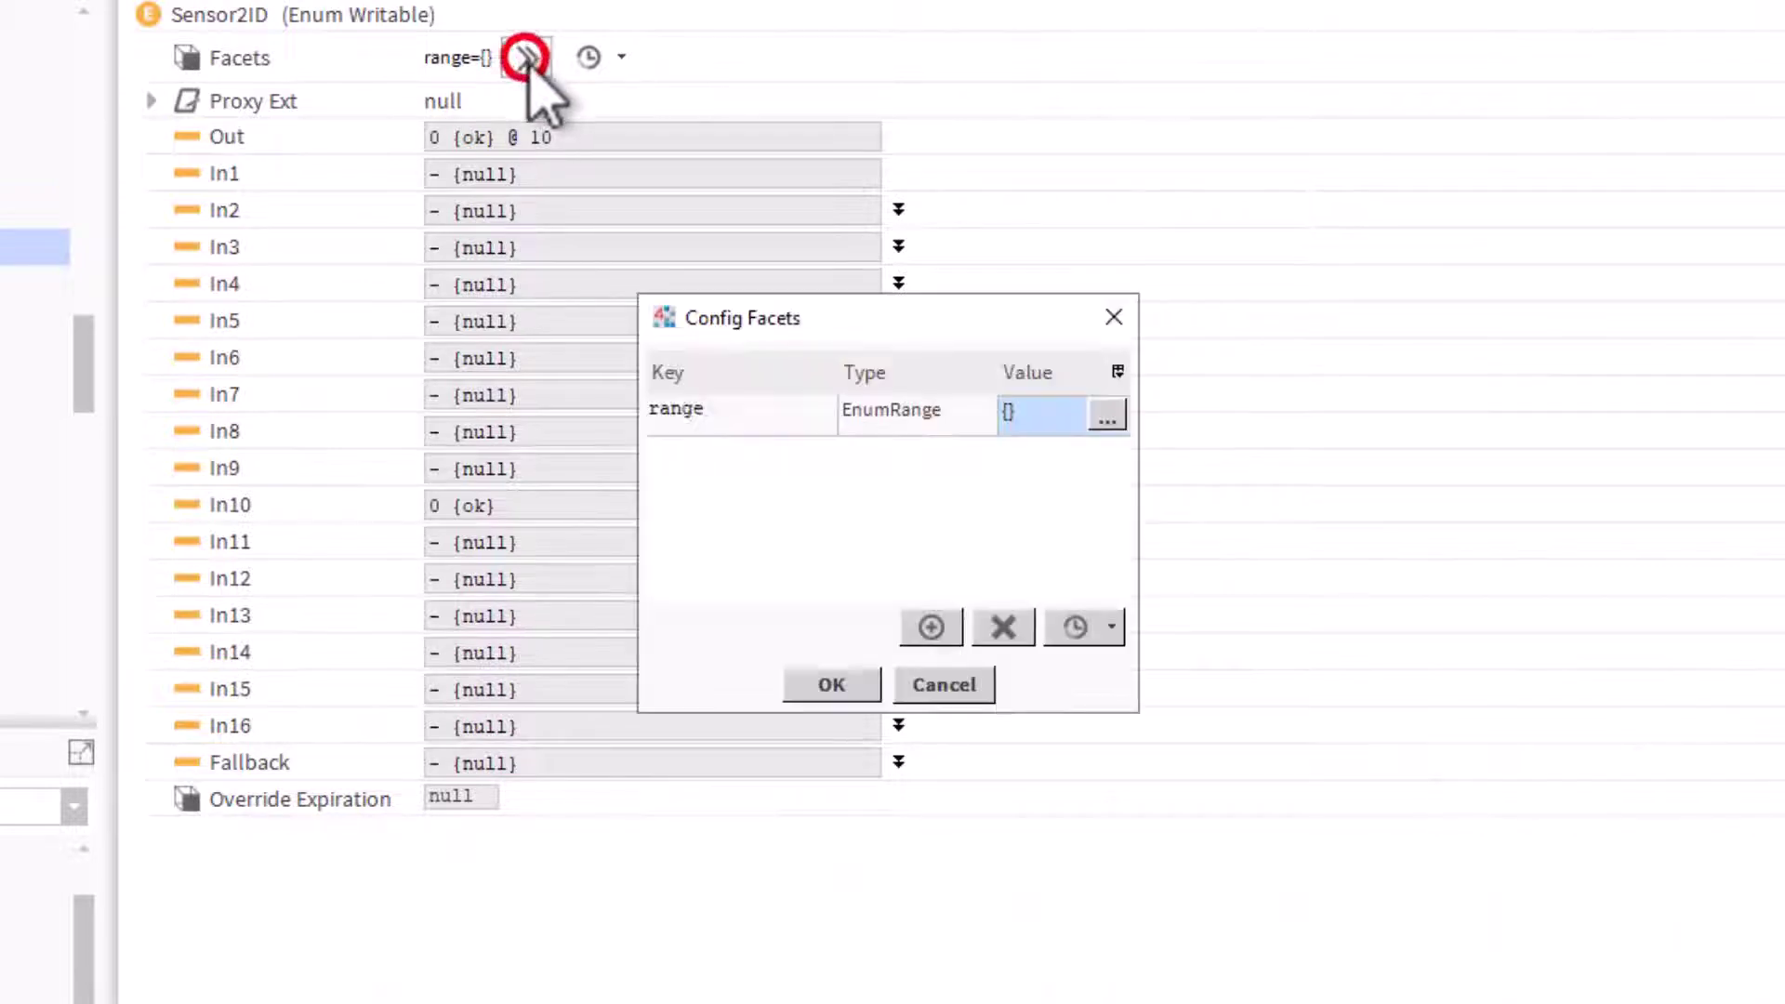
pyautogui.click(1104, 416)
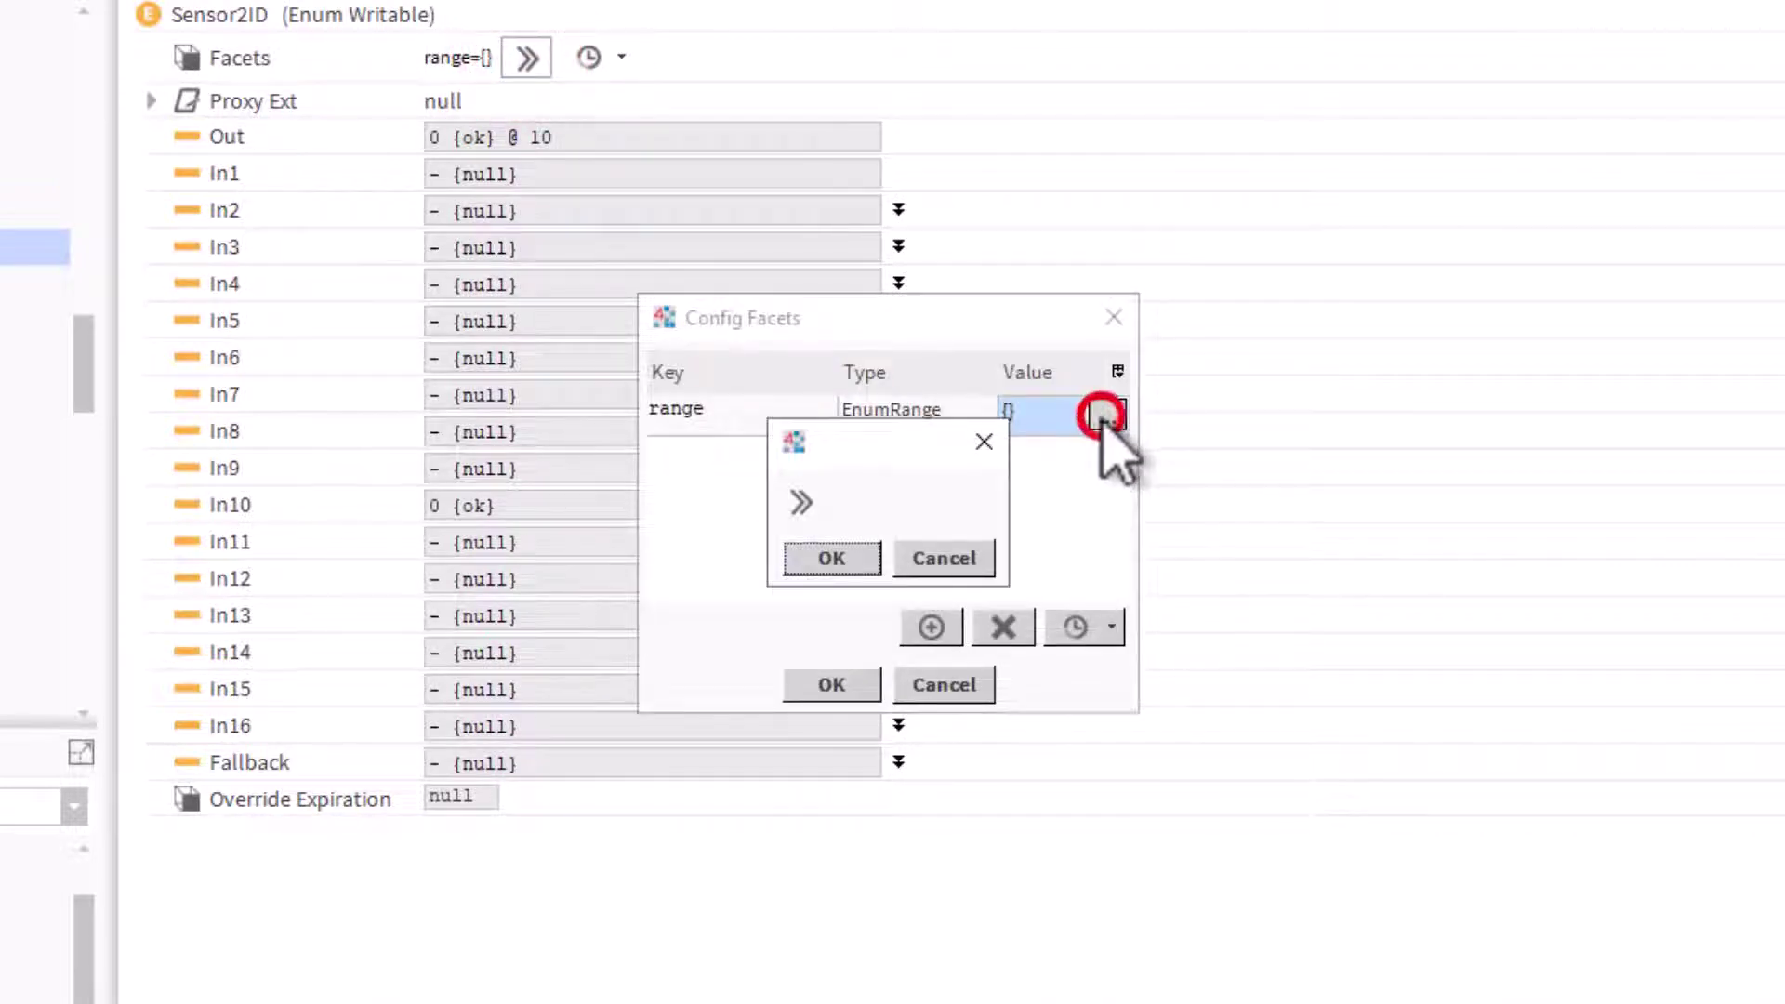
pyautogui.click(802, 503)
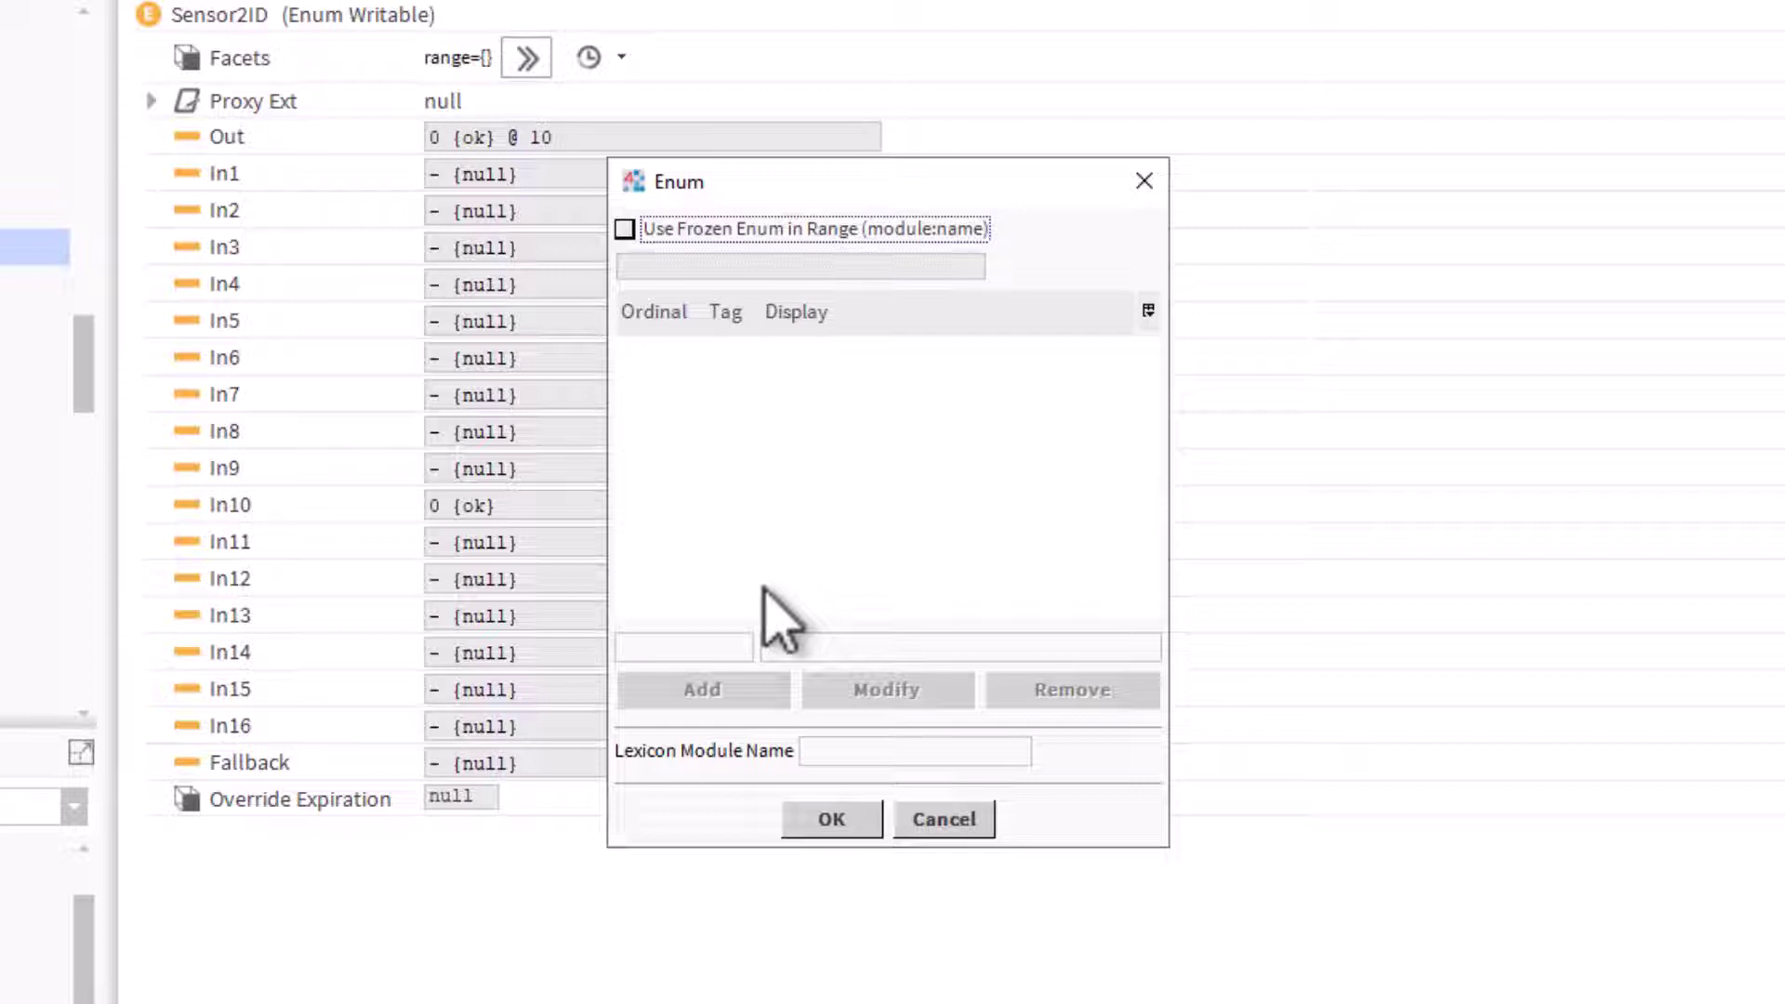
pyautogui.click(714, 646)
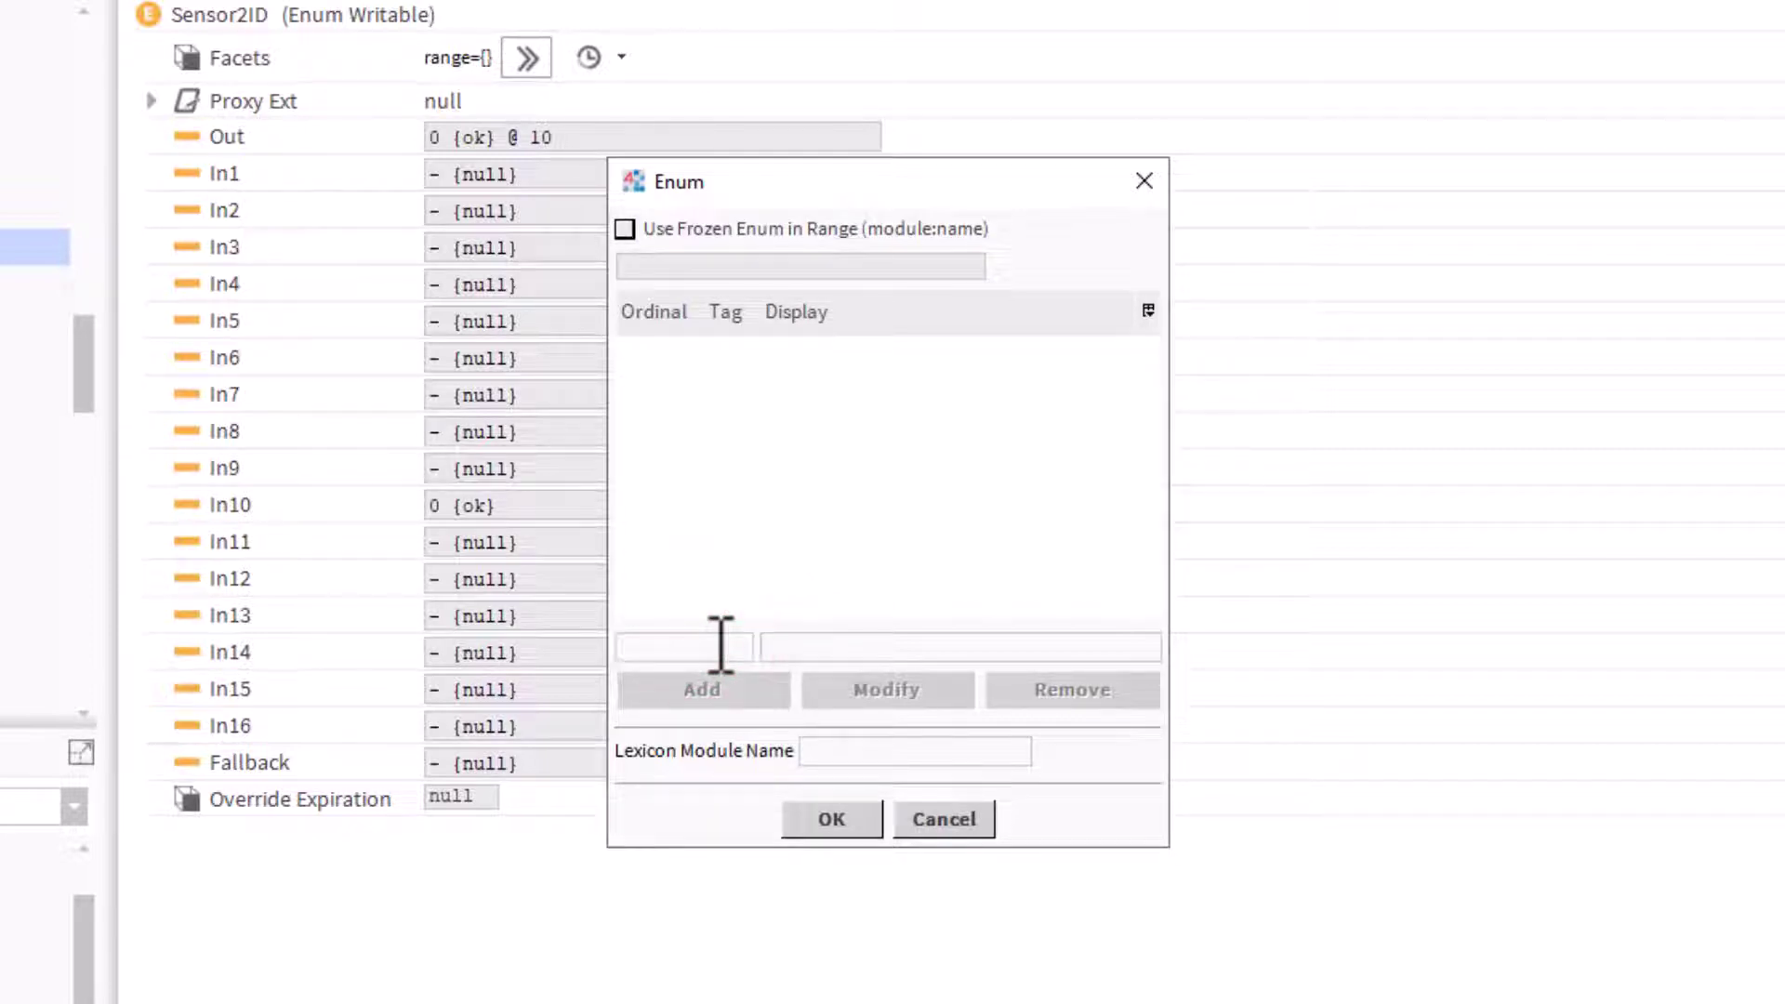
# - Add ordinal 16 as 1WIRE_TS and ordinal 25 as 1WIRE_THS to Sensor2ID's enum range
pyautogui.write('16')
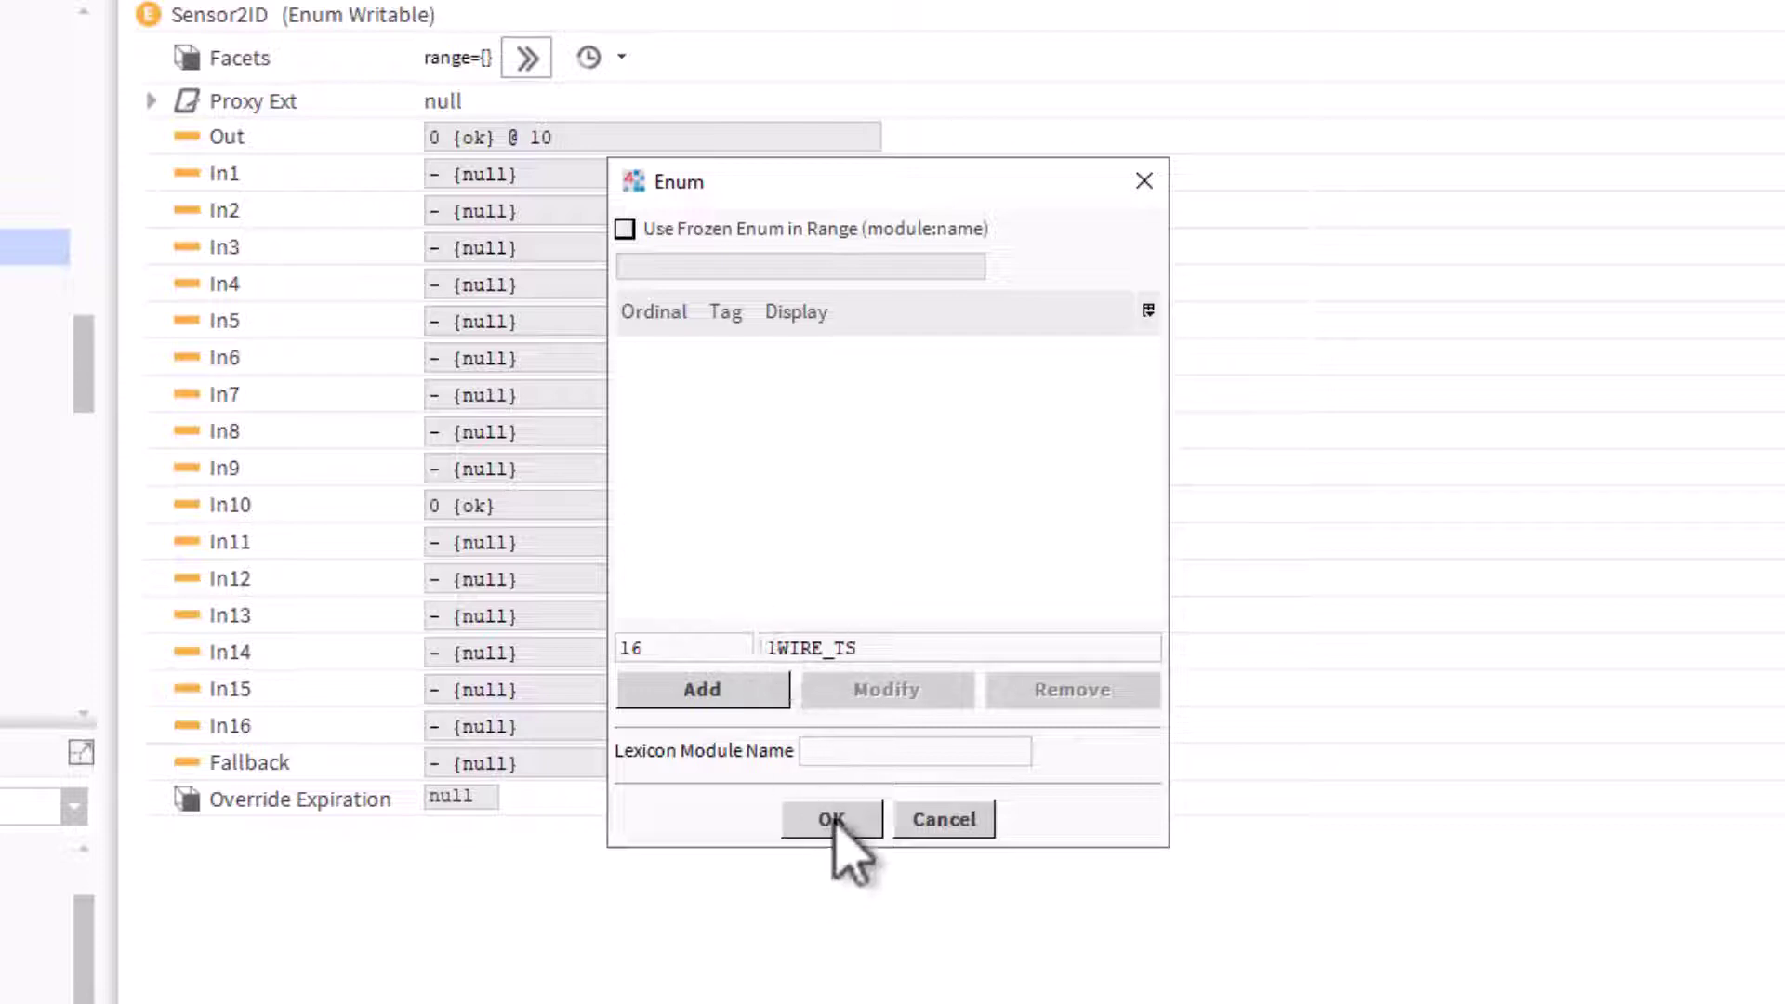
pyautogui.click(757, 695)
pyautogui.doubleClick(698, 646)
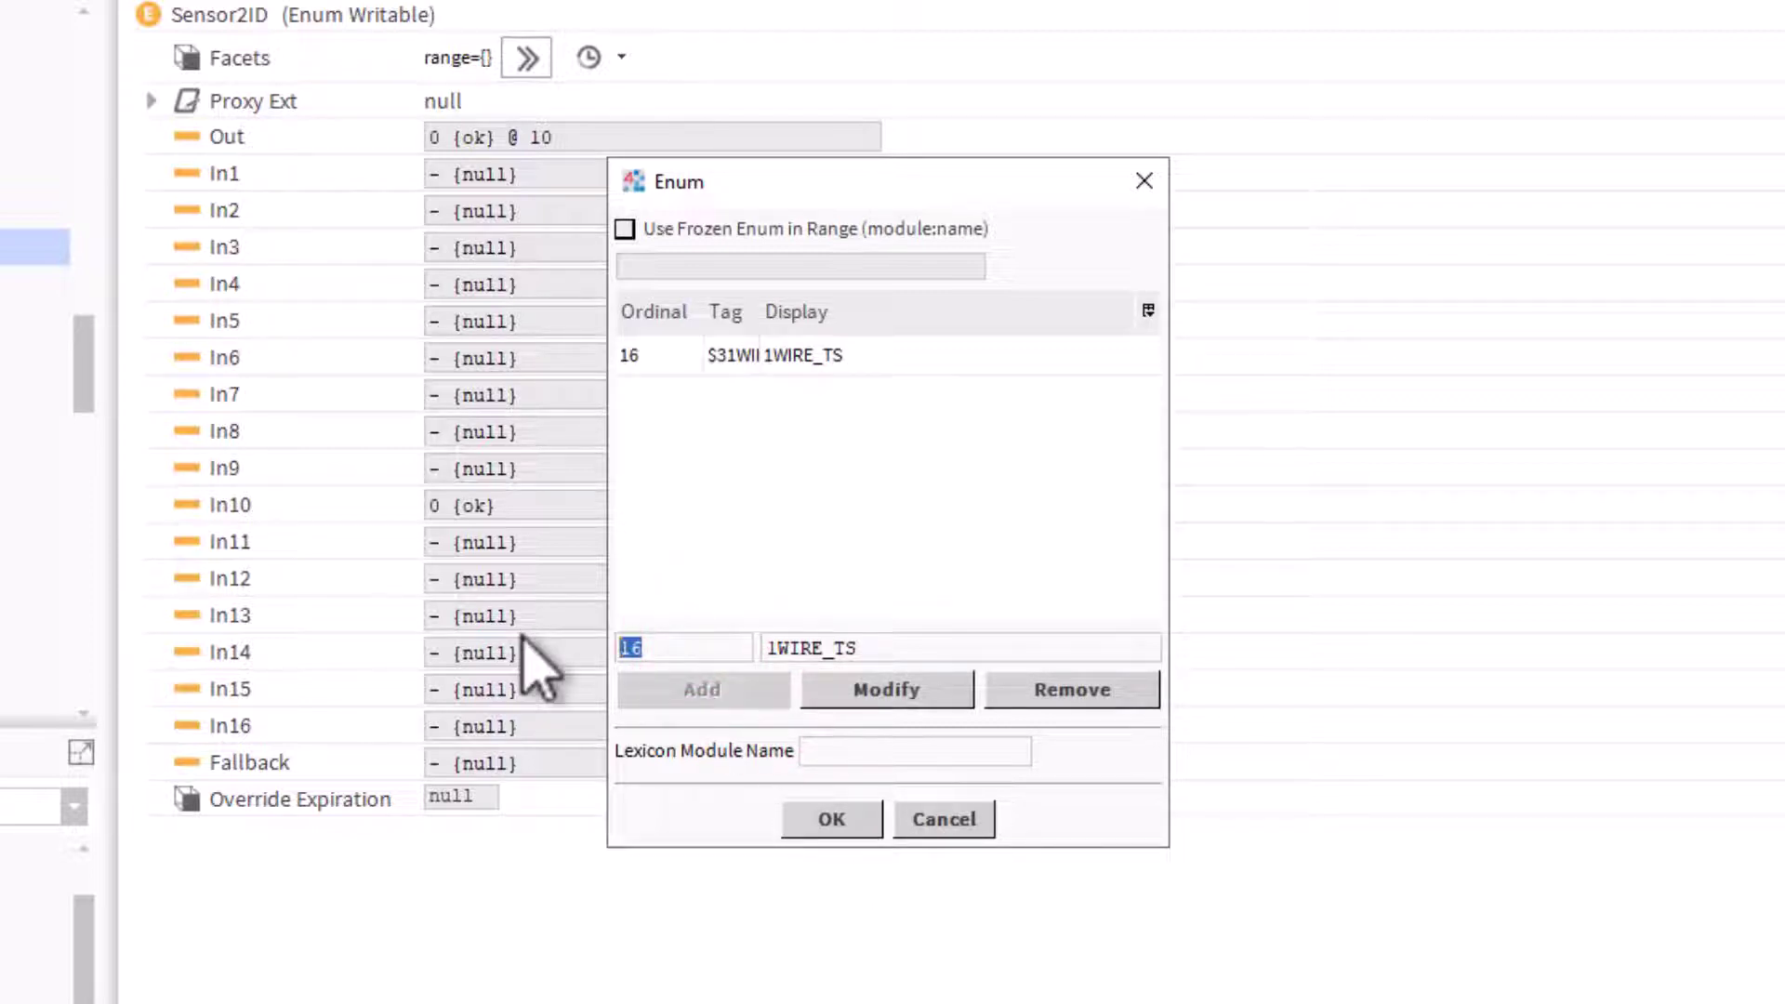
pyautogui.write('25')
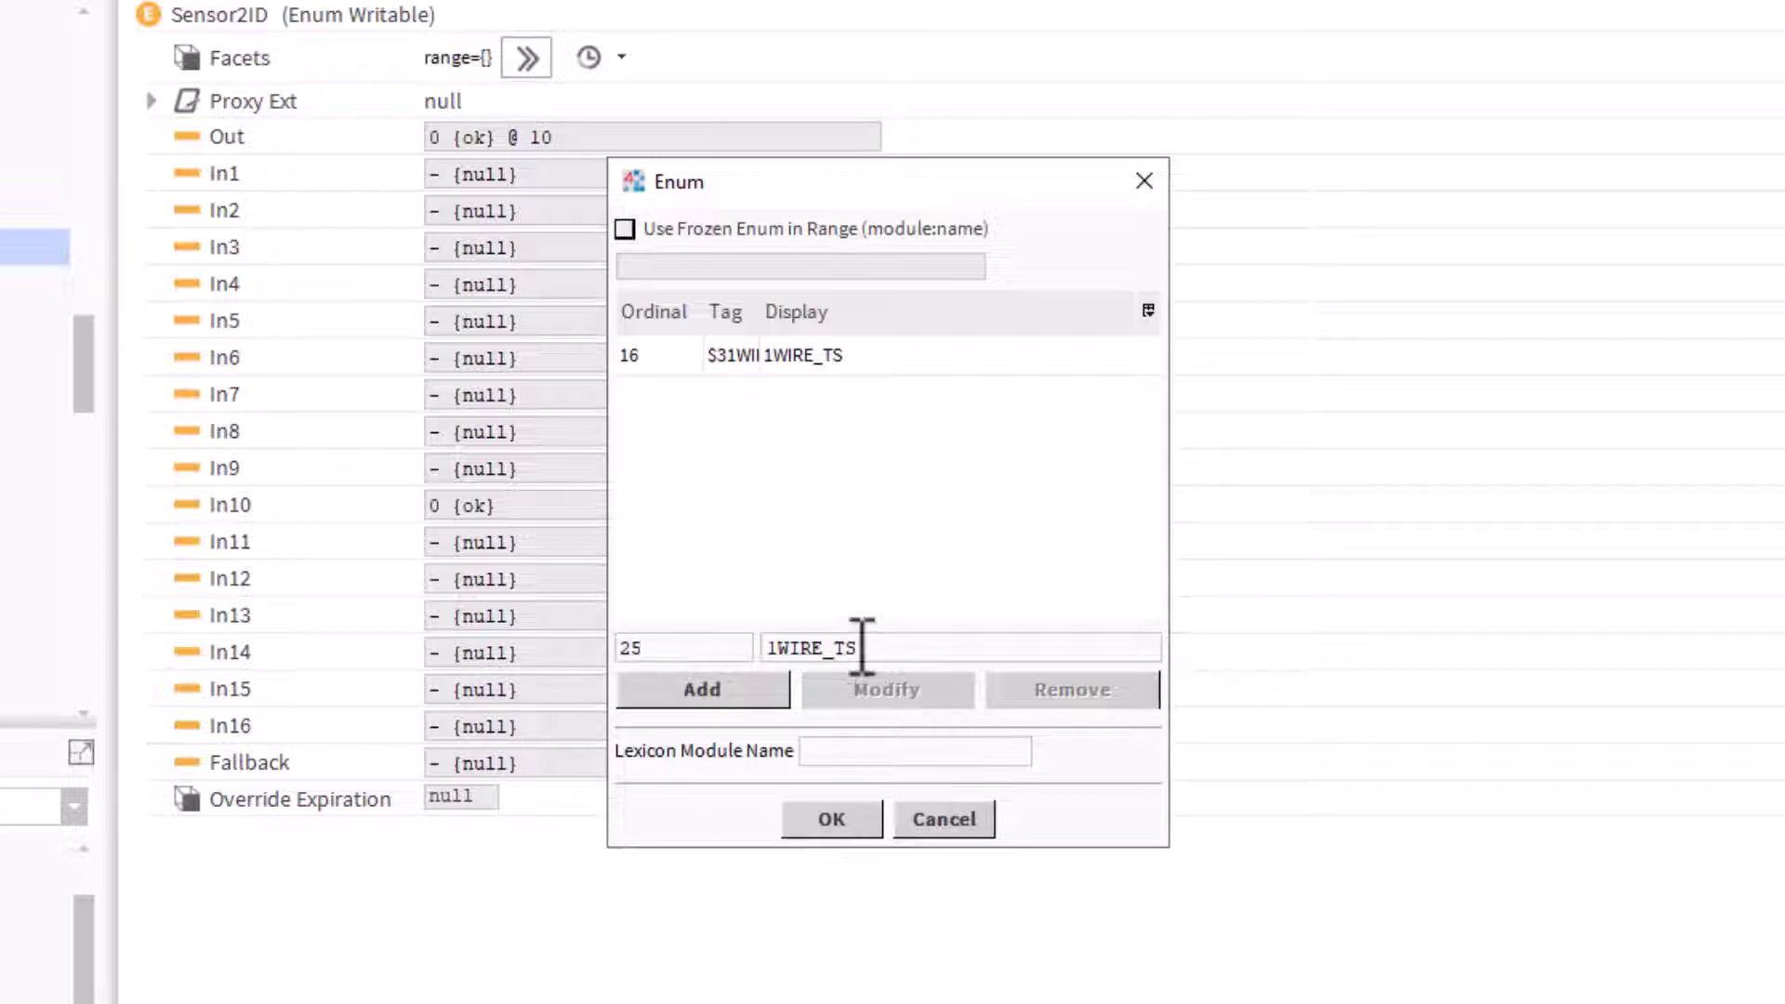
pyautogui.click(846, 648)
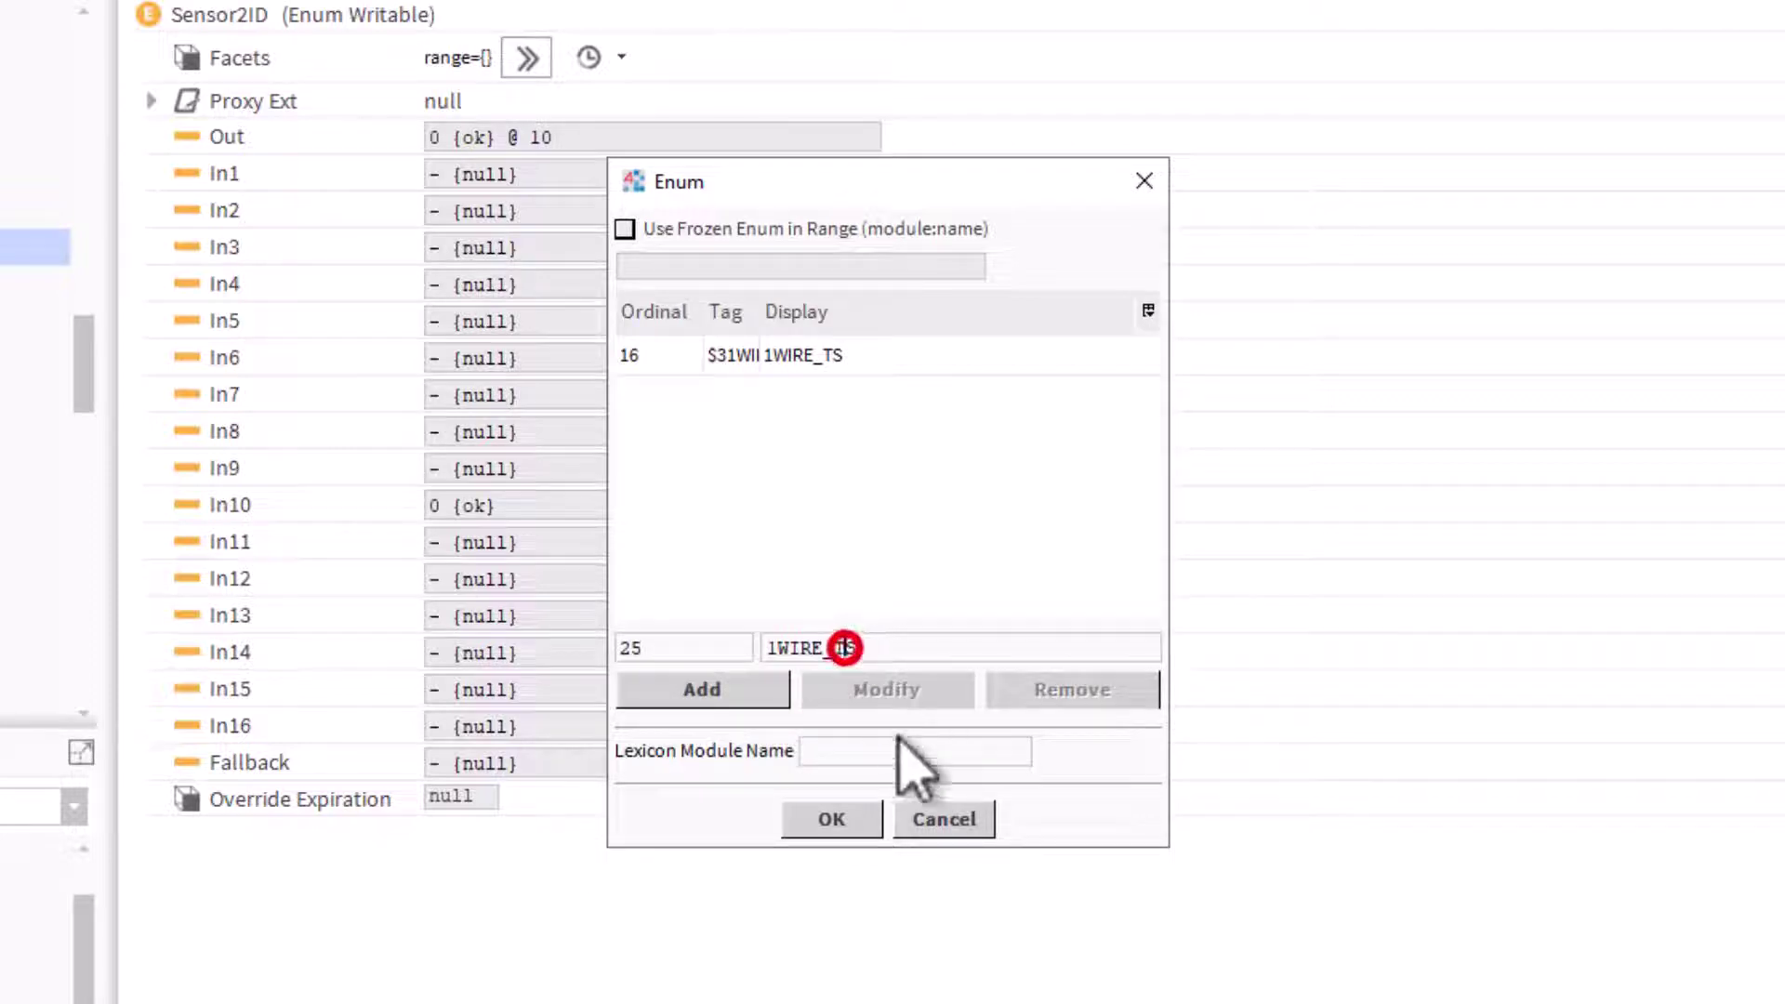
pyautogui.write('H')
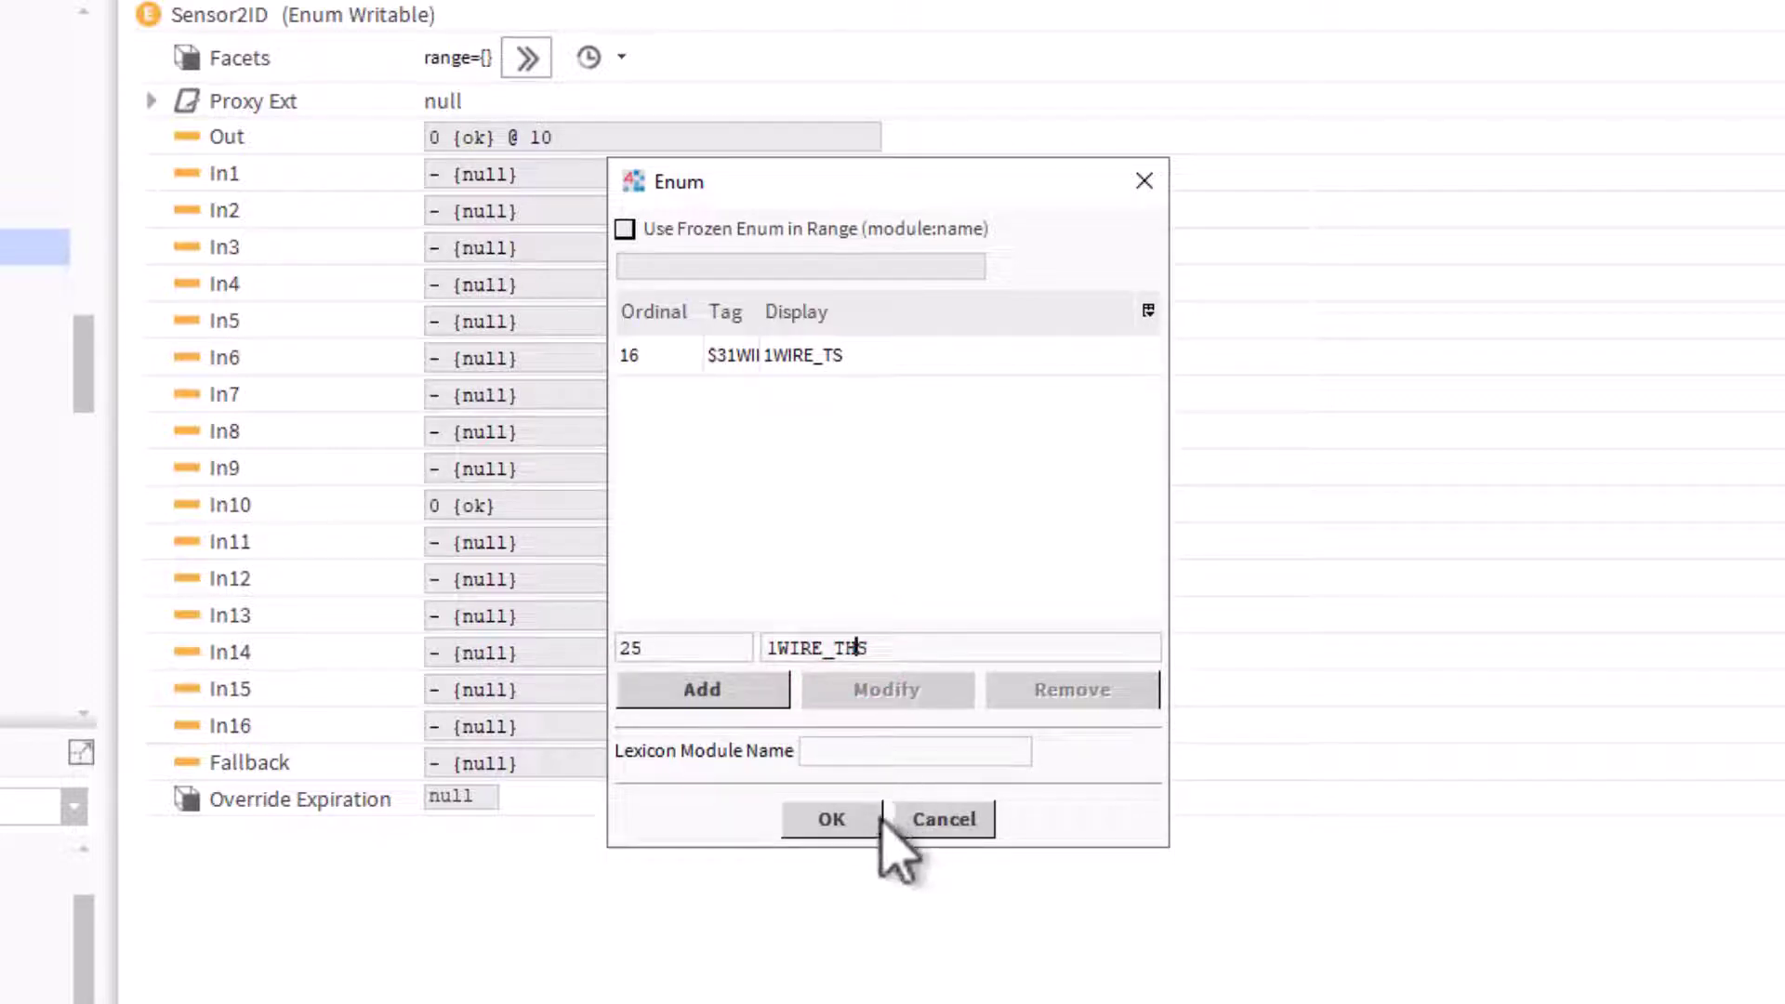
pyautogui.click(722, 683)
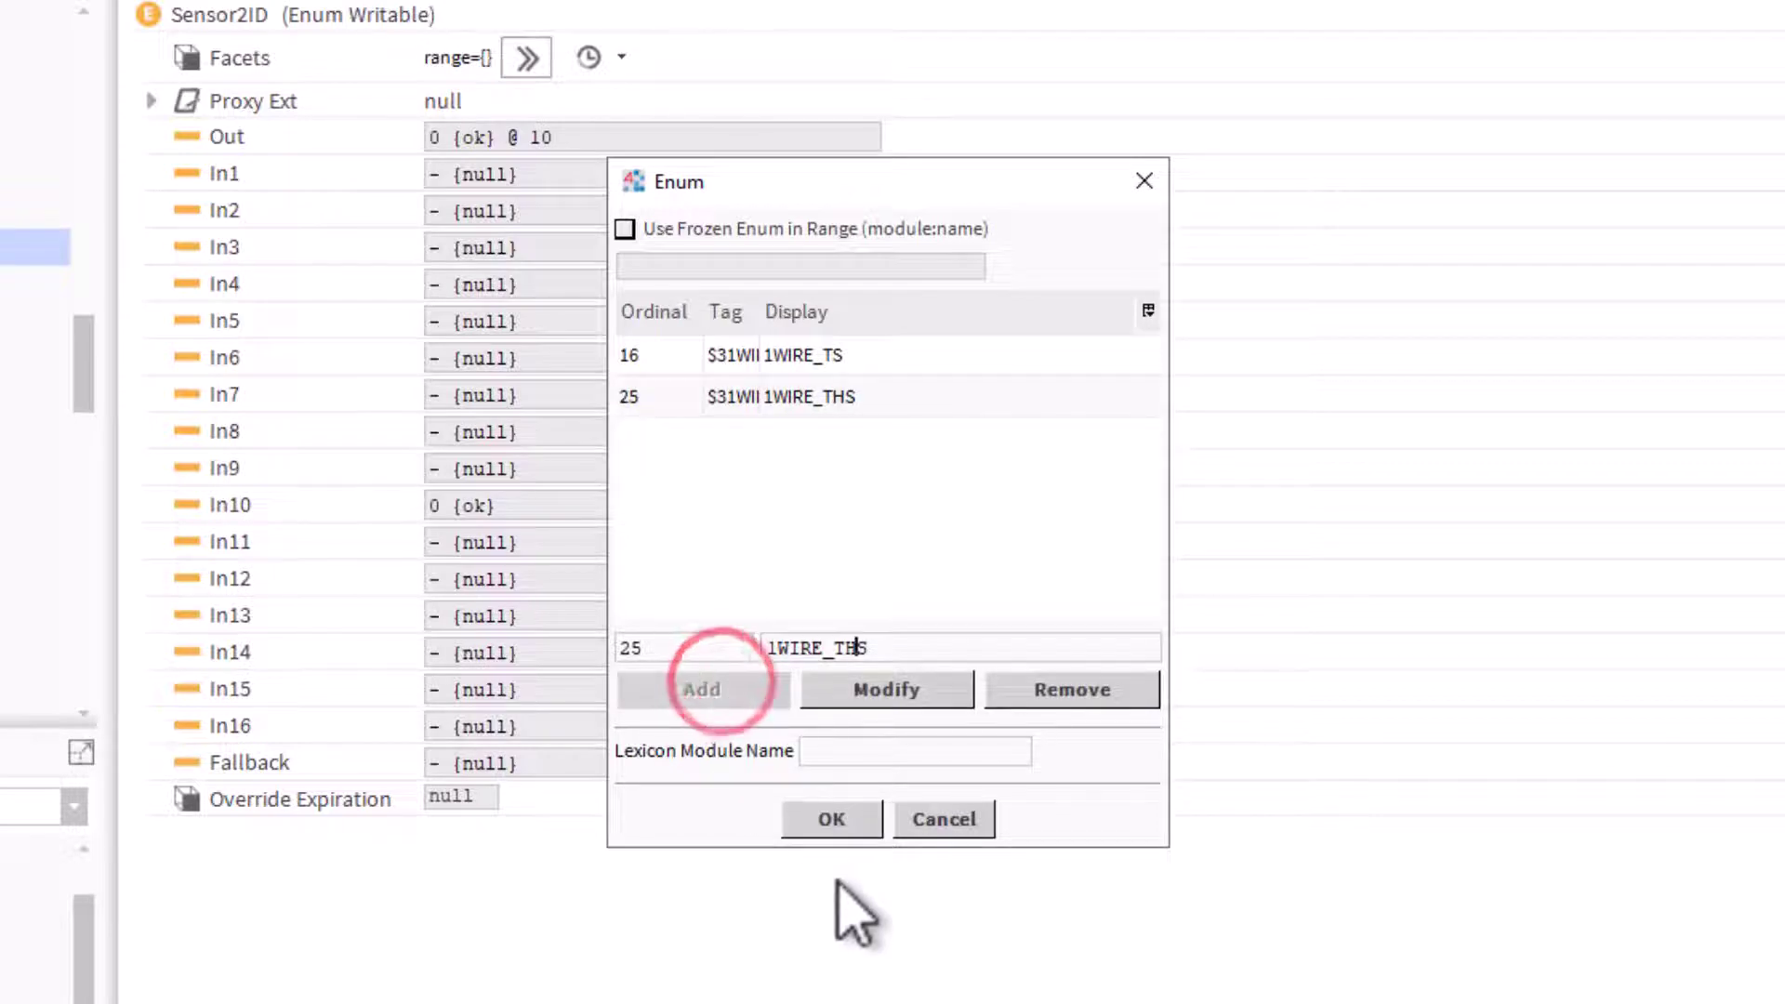
# - Confirm the Enum, range and Config Facets dialogs to apply the range to Sensor2ID
pyautogui.click(833, 810)
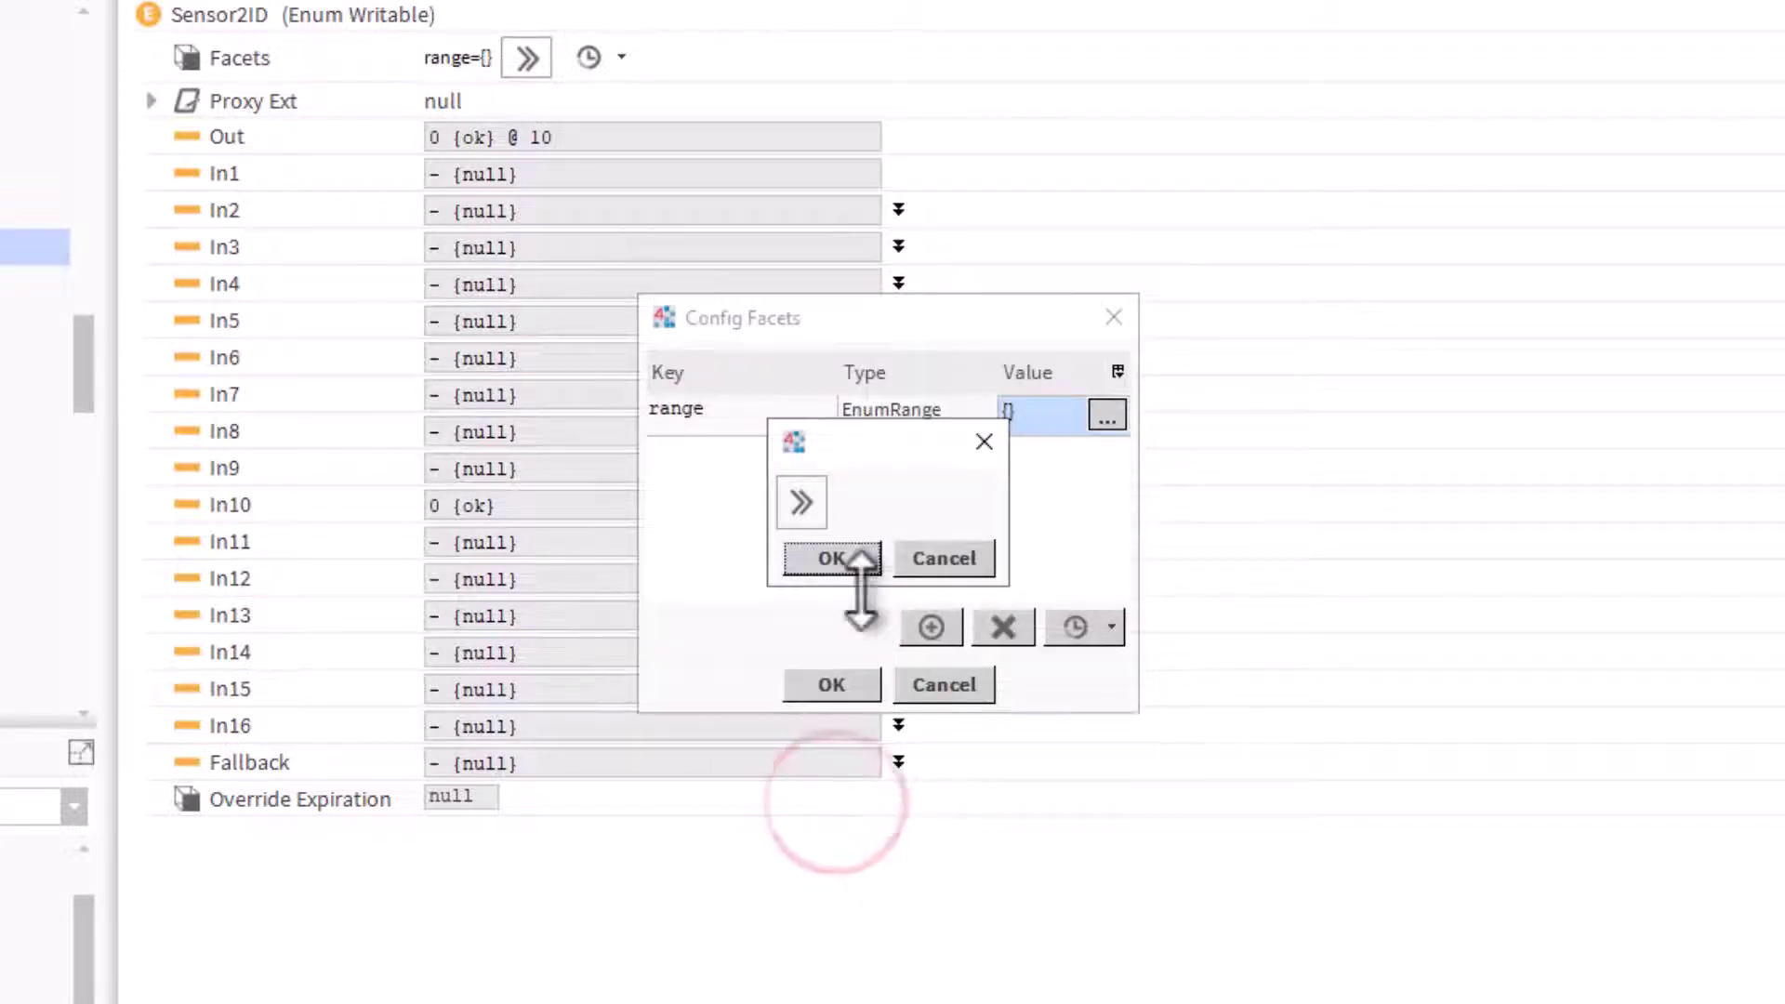
pyautogui.click(849, 556)
pyautogui.click(842, 688)
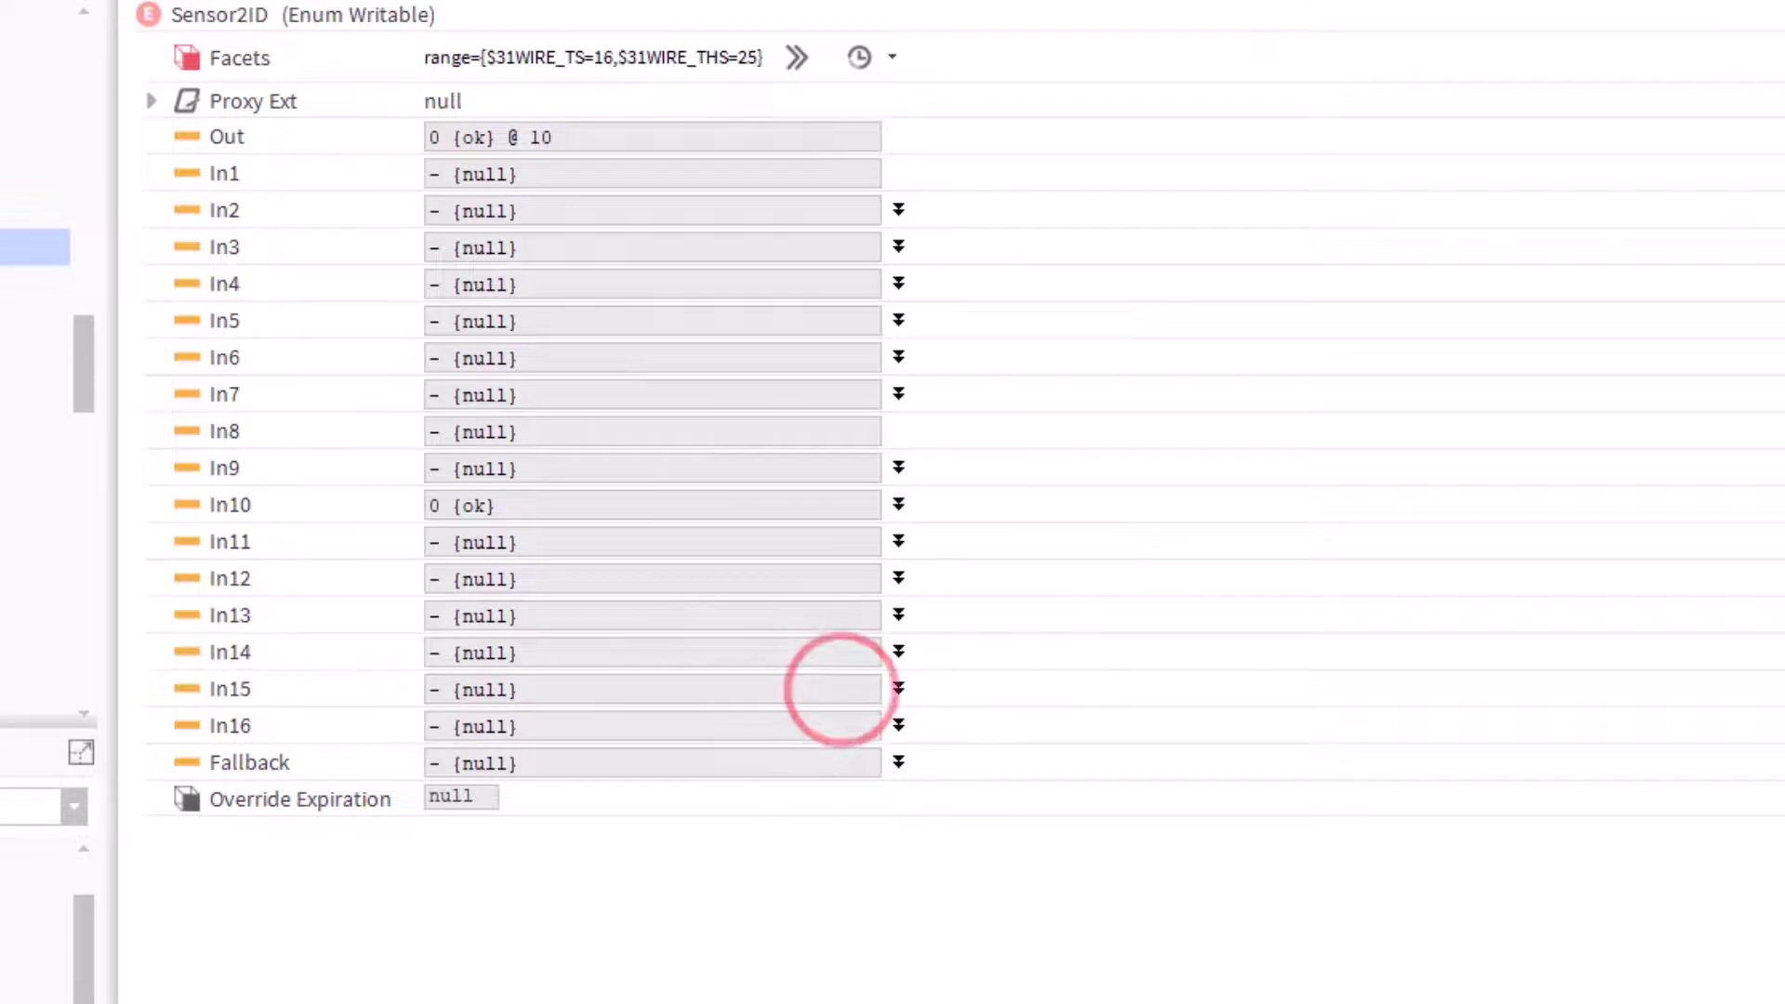
# - Save and refresh Sensor2ID, return to the Points wire sheet, and check Sensor1ID's 1WIRE_TS reading
pyautogui.click(1200, 970)
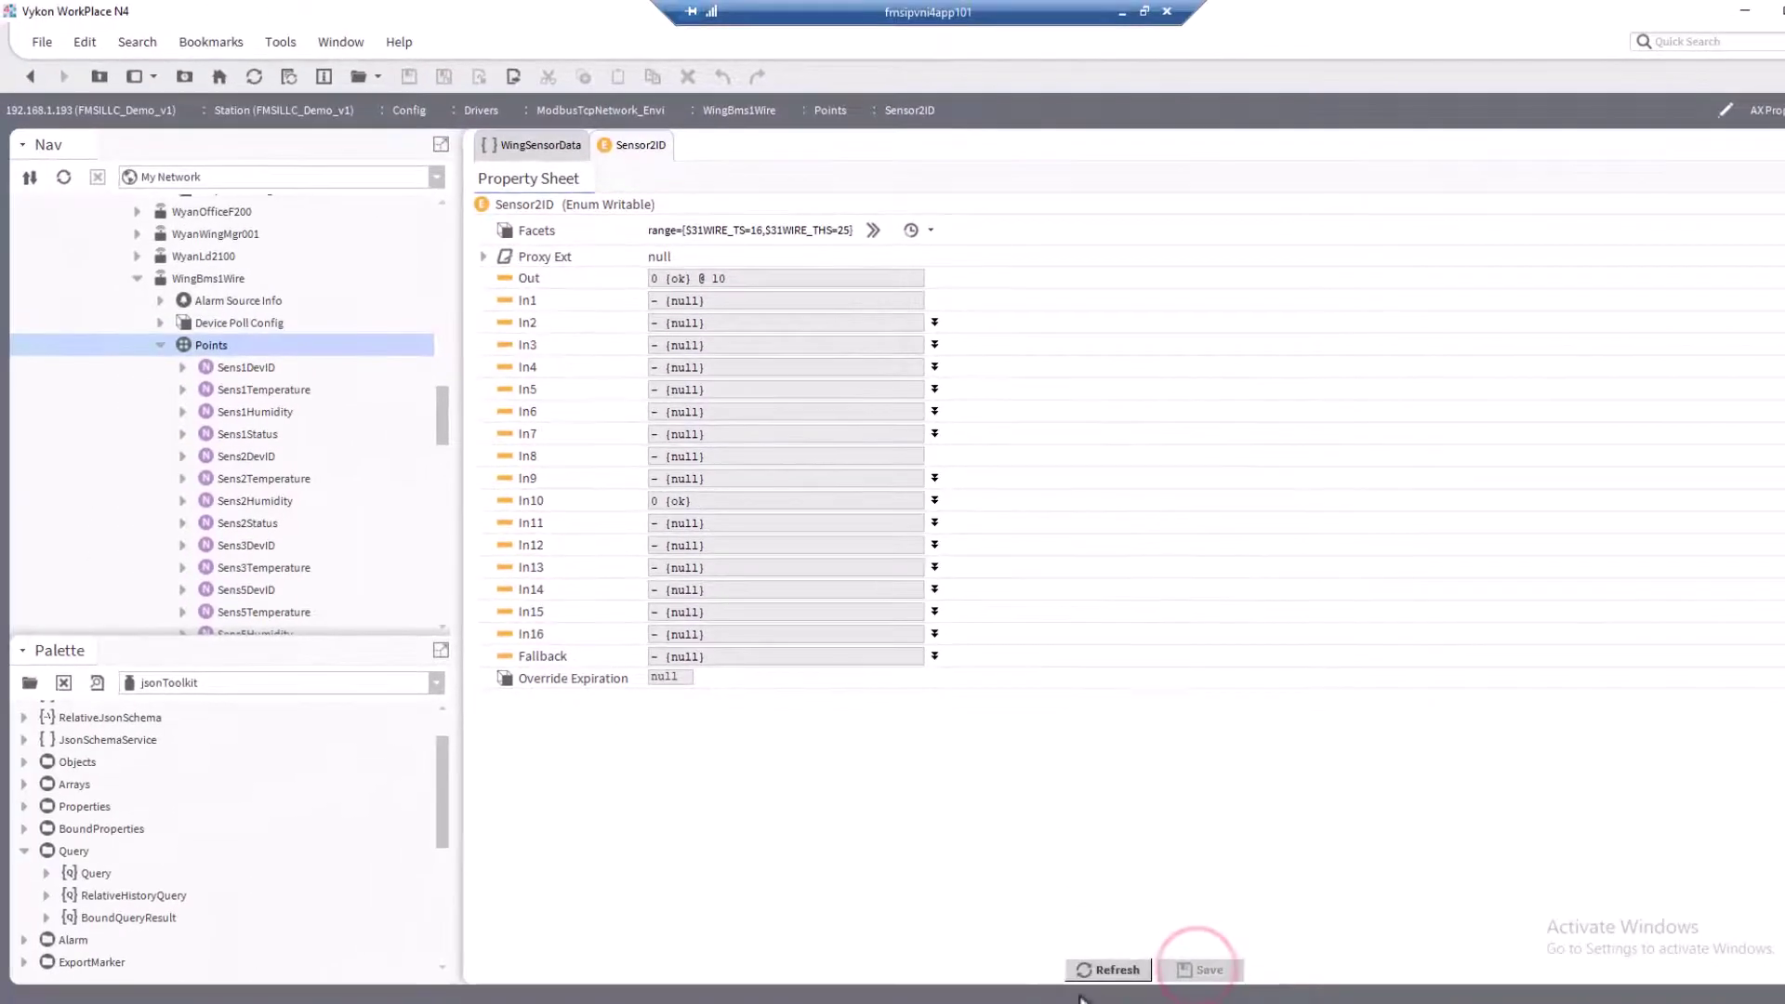
pyautogui.click(1111, 970)
pyautogui.click(28, 76)
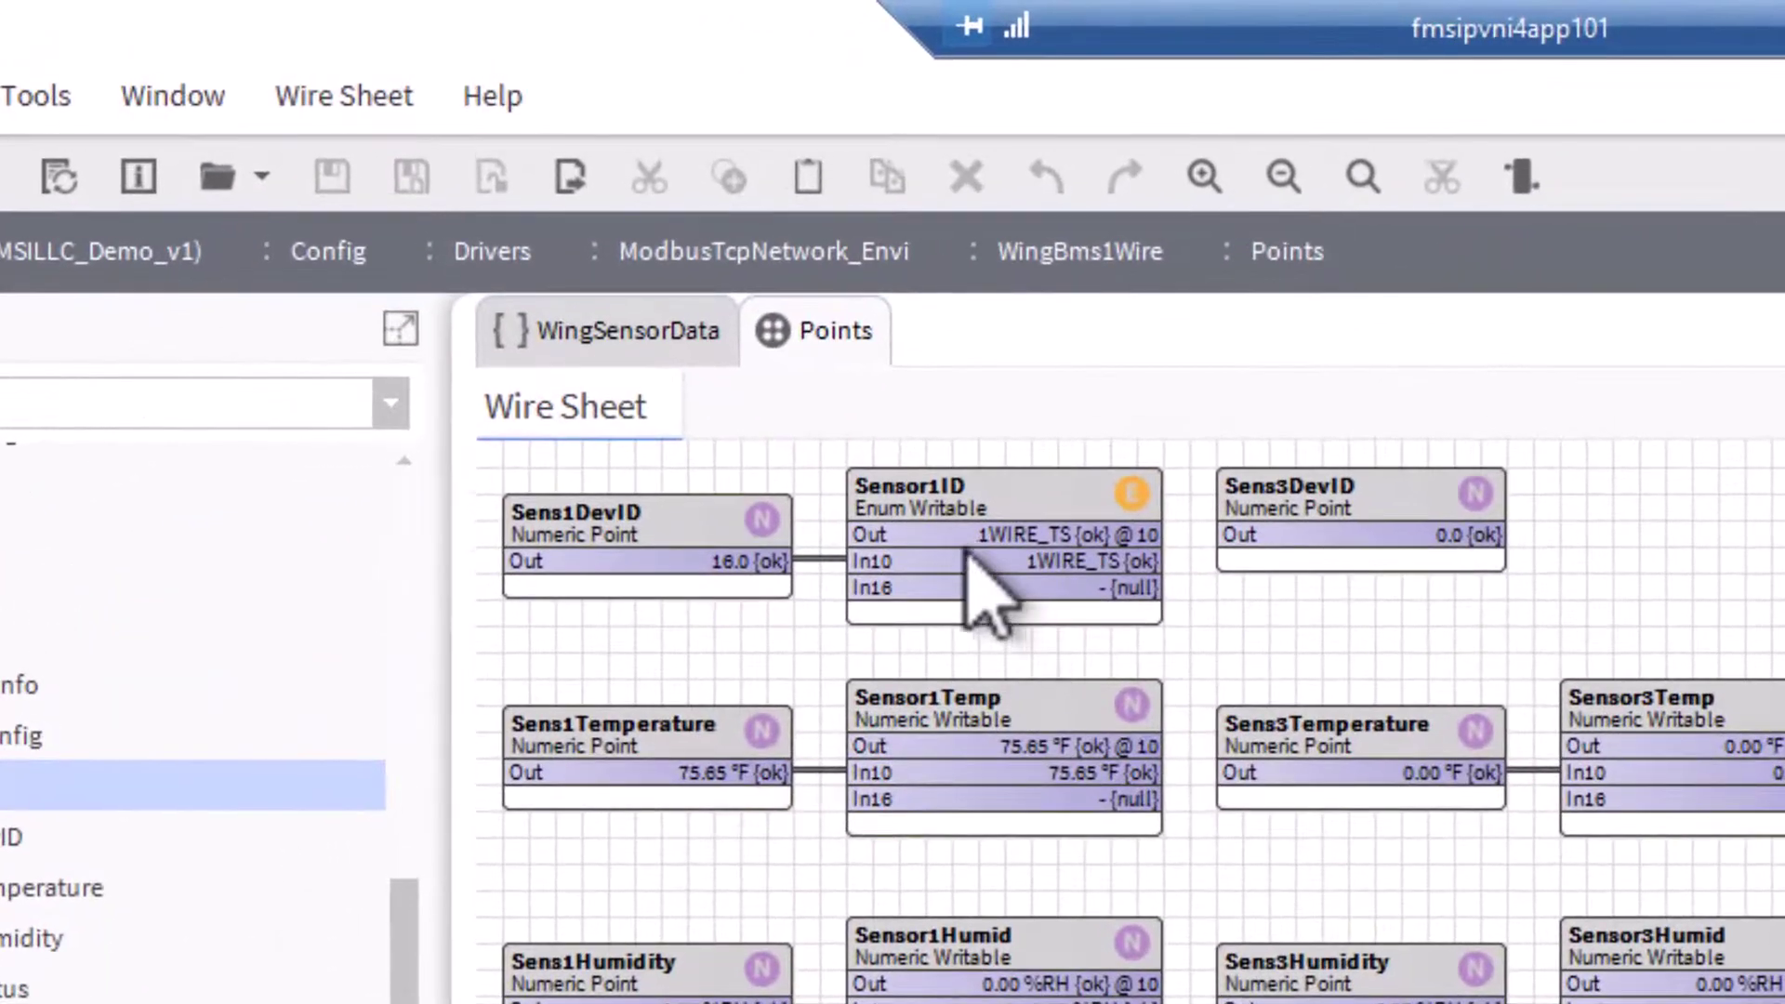
pyautogui.click(953, 484)
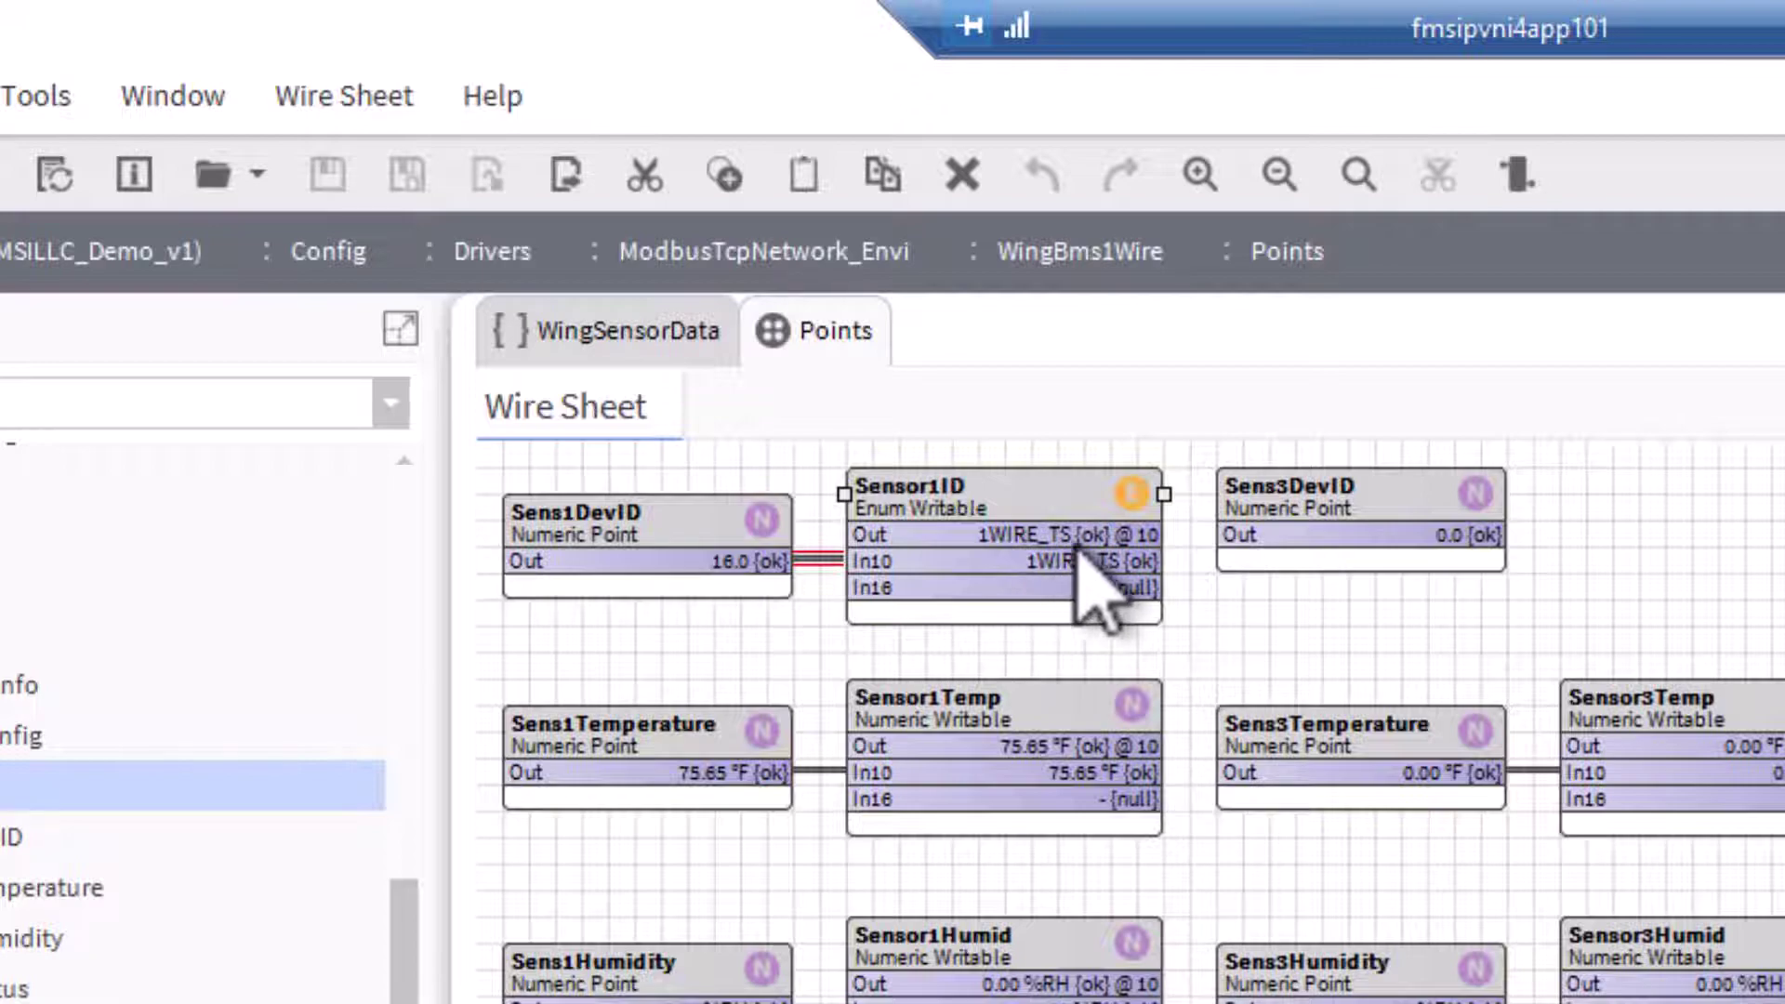
pyautogui.click(1252, 638)
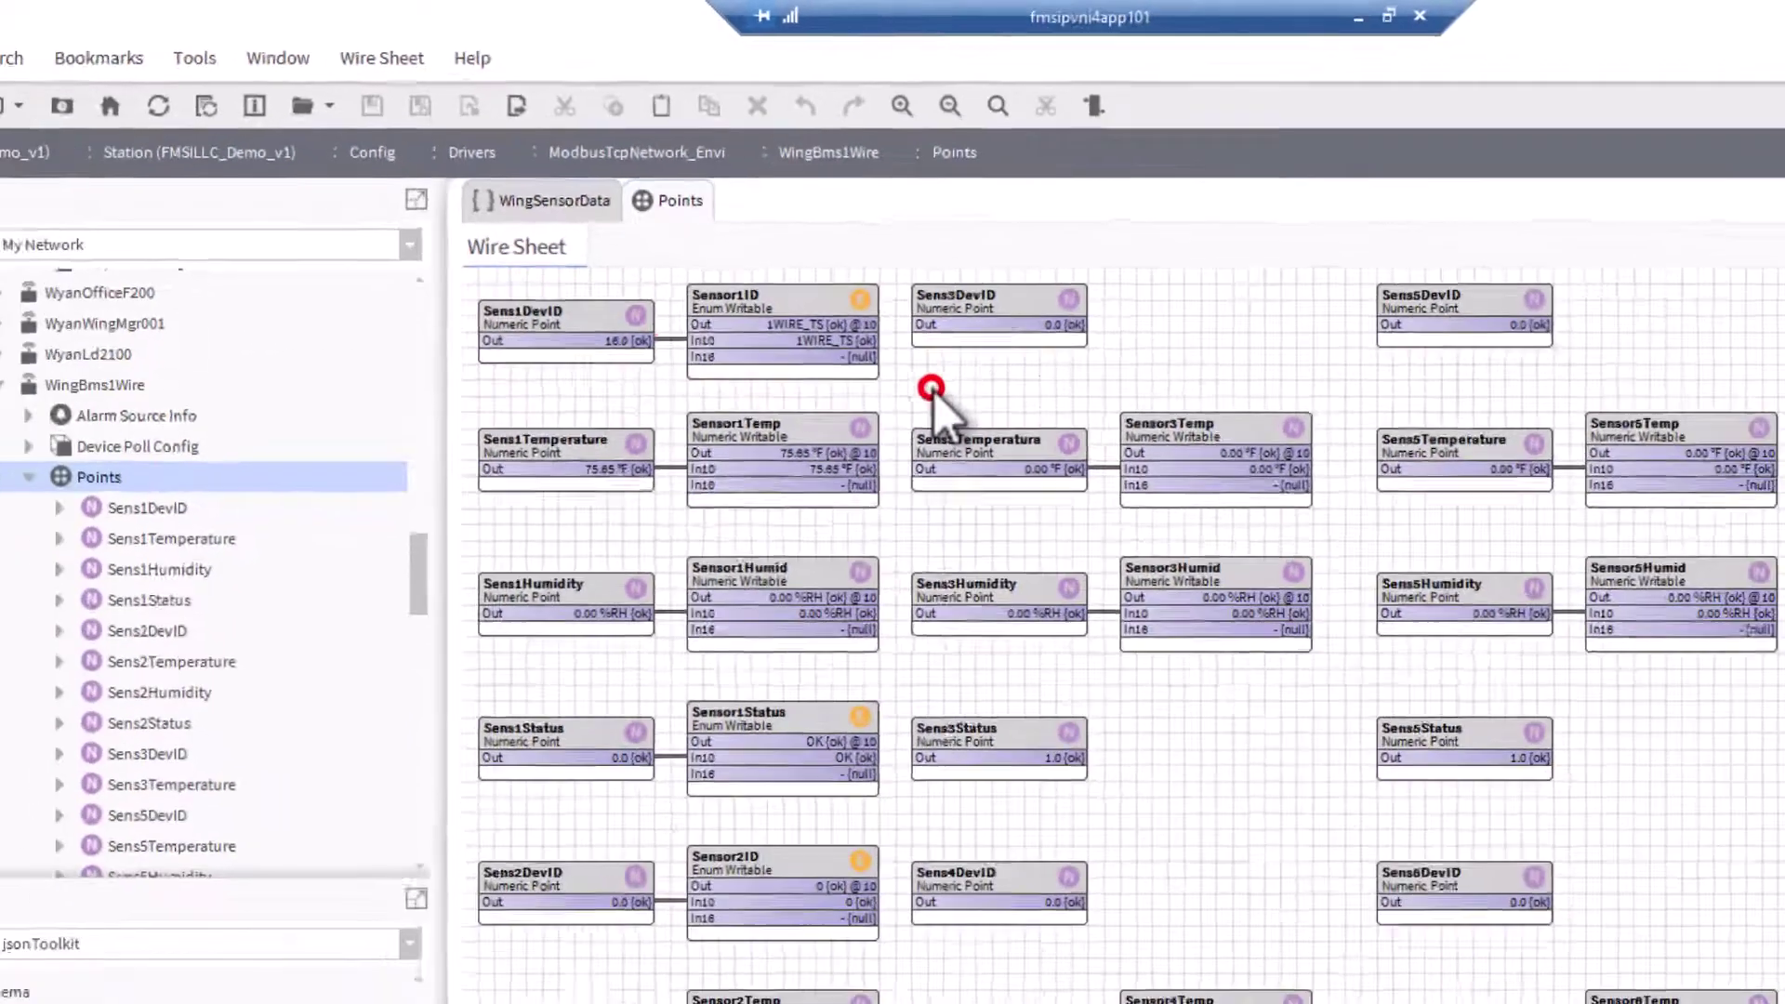